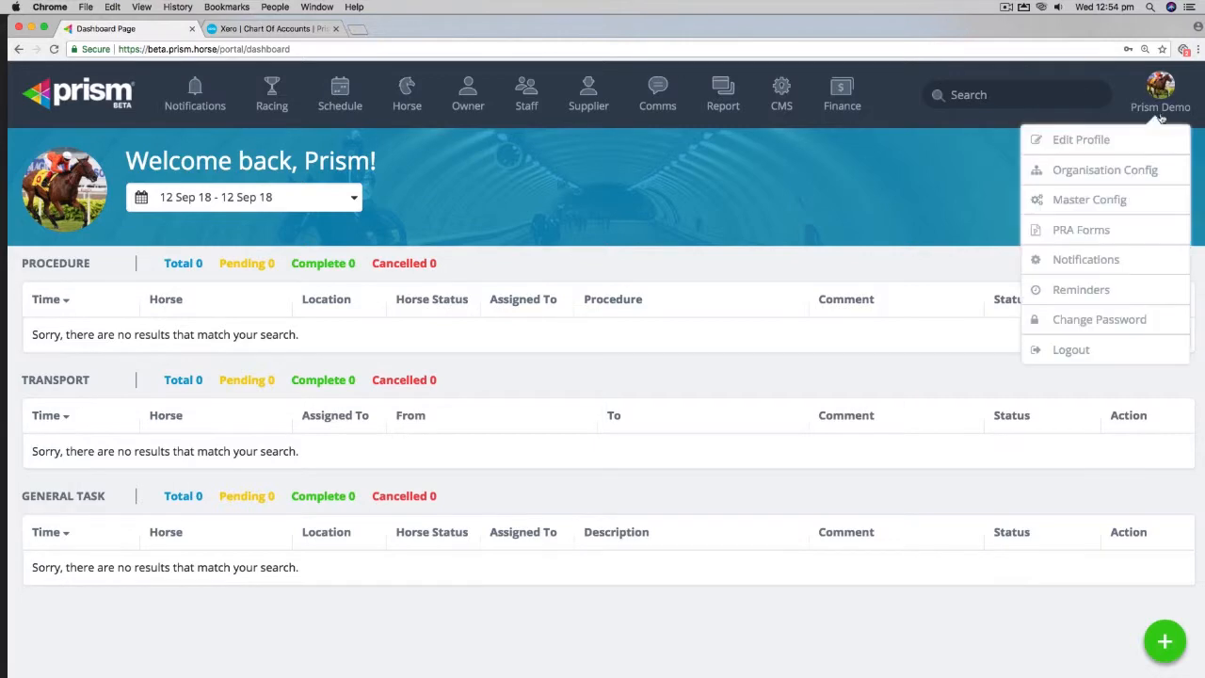
Step: Open the profile editor, review its fields, and close it
click(1100, 139)
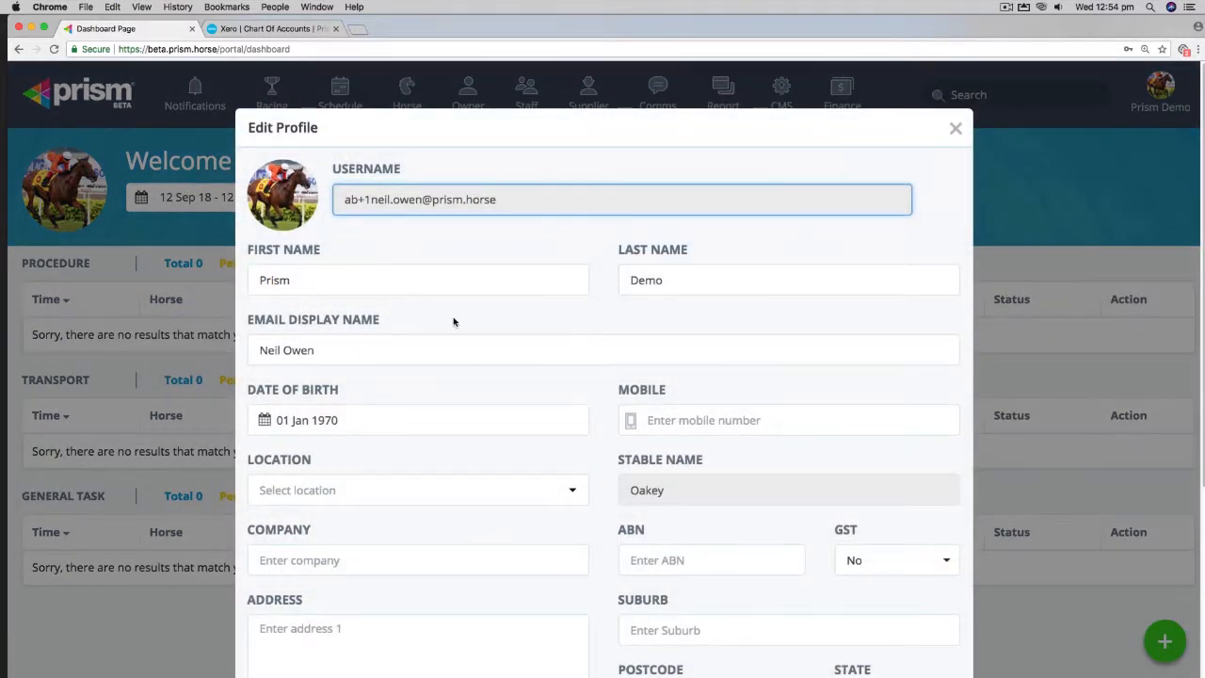
scroll(551, 339, down, 5)
scroll(557, 337, up, 5)
click(953, 131)
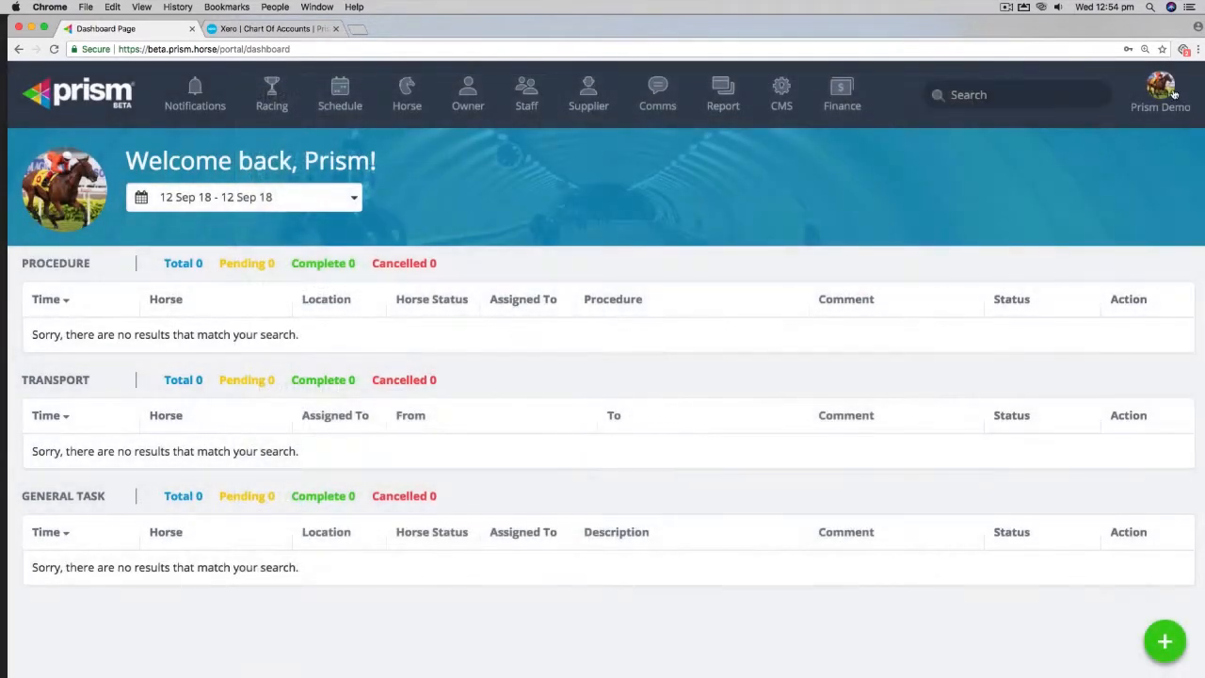
Step: Open Master Config and choose the Trackwork screen with the Work label
click(1160, 92)
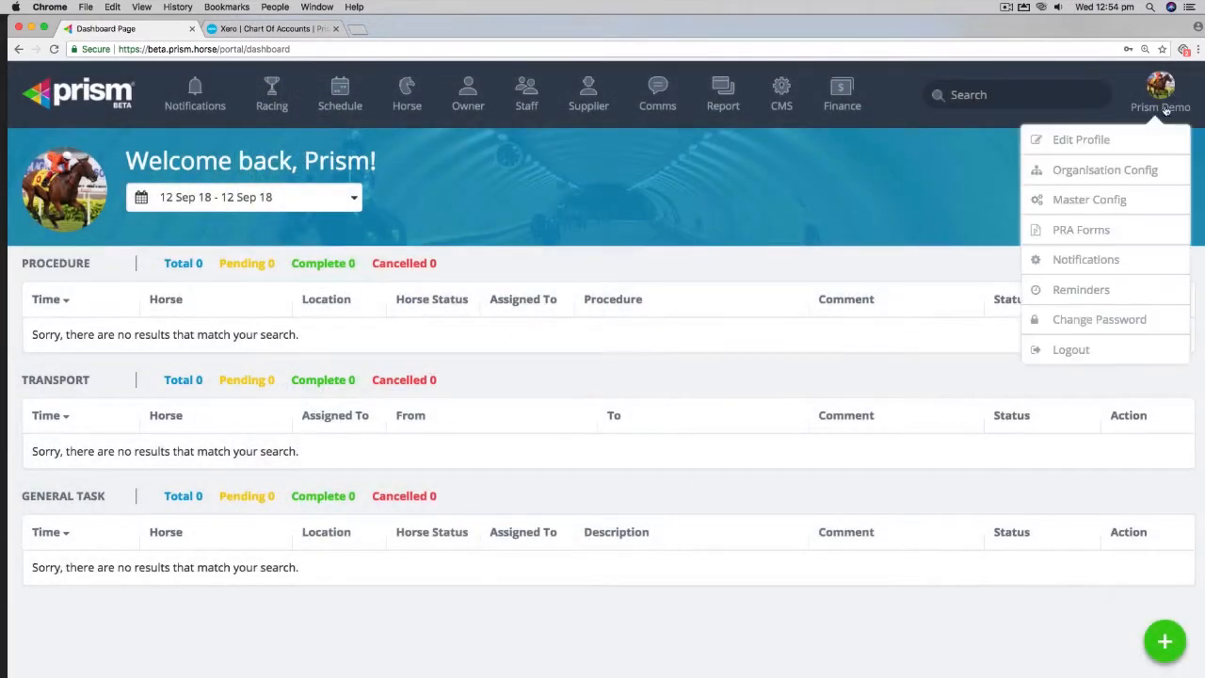
click(1092, 200)
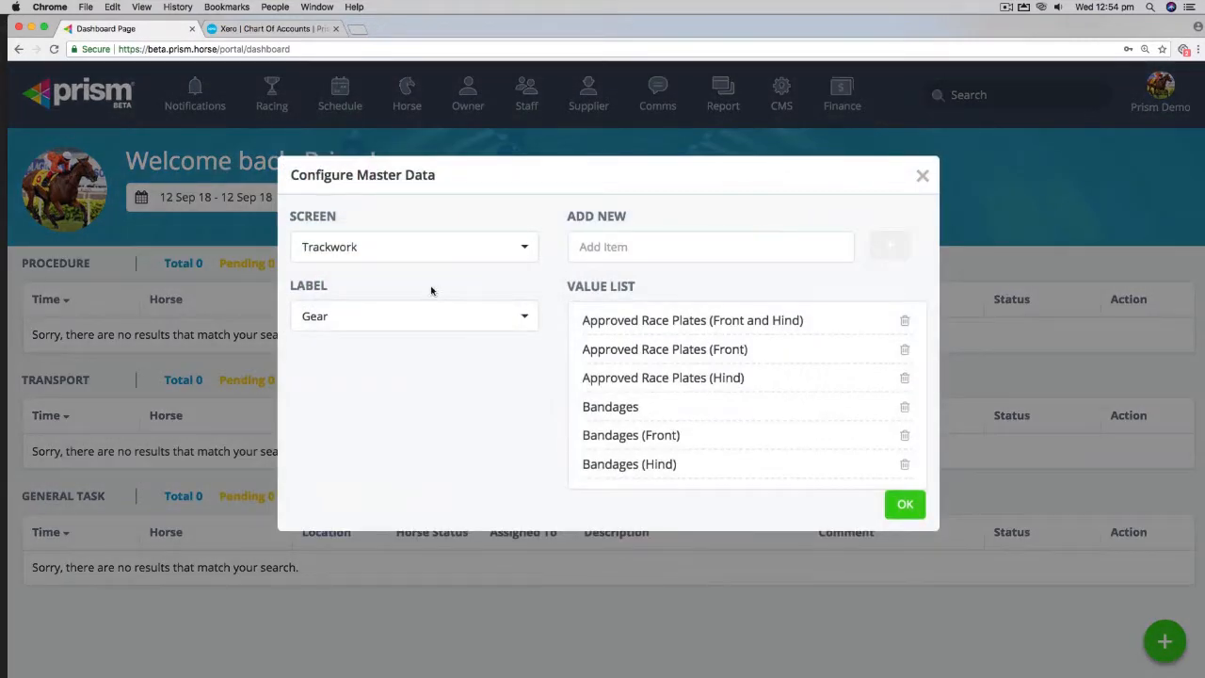
click(418, 248)
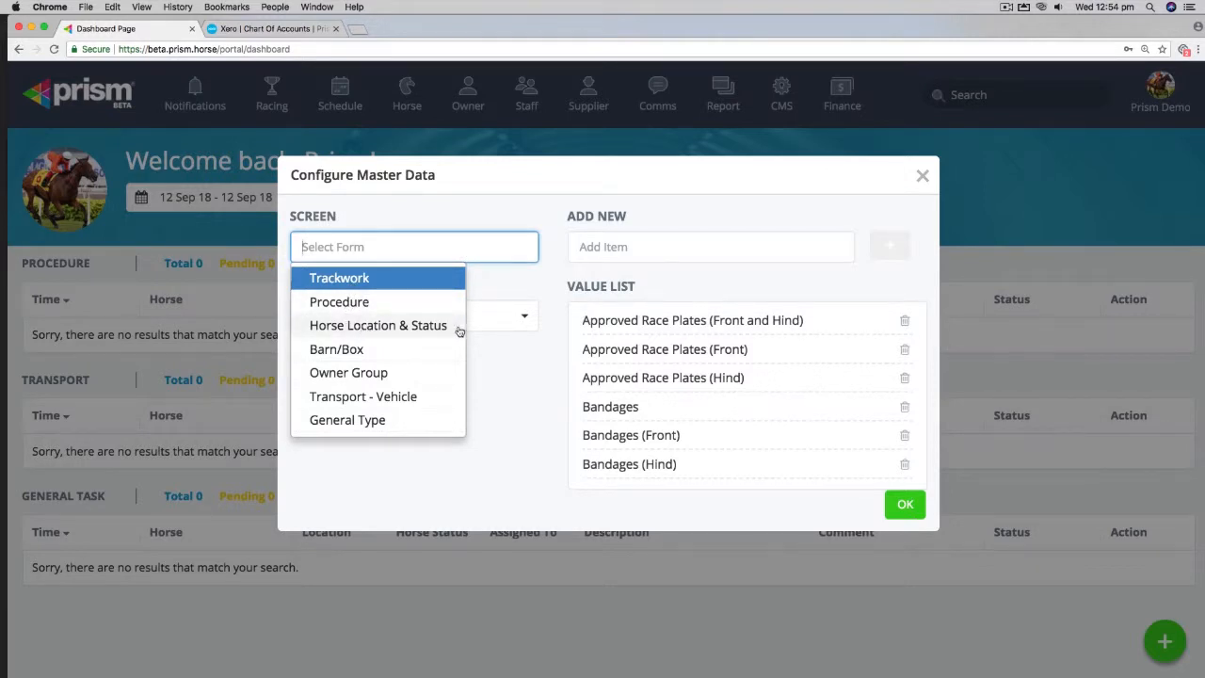
click(546, 285)
click(403, 249)
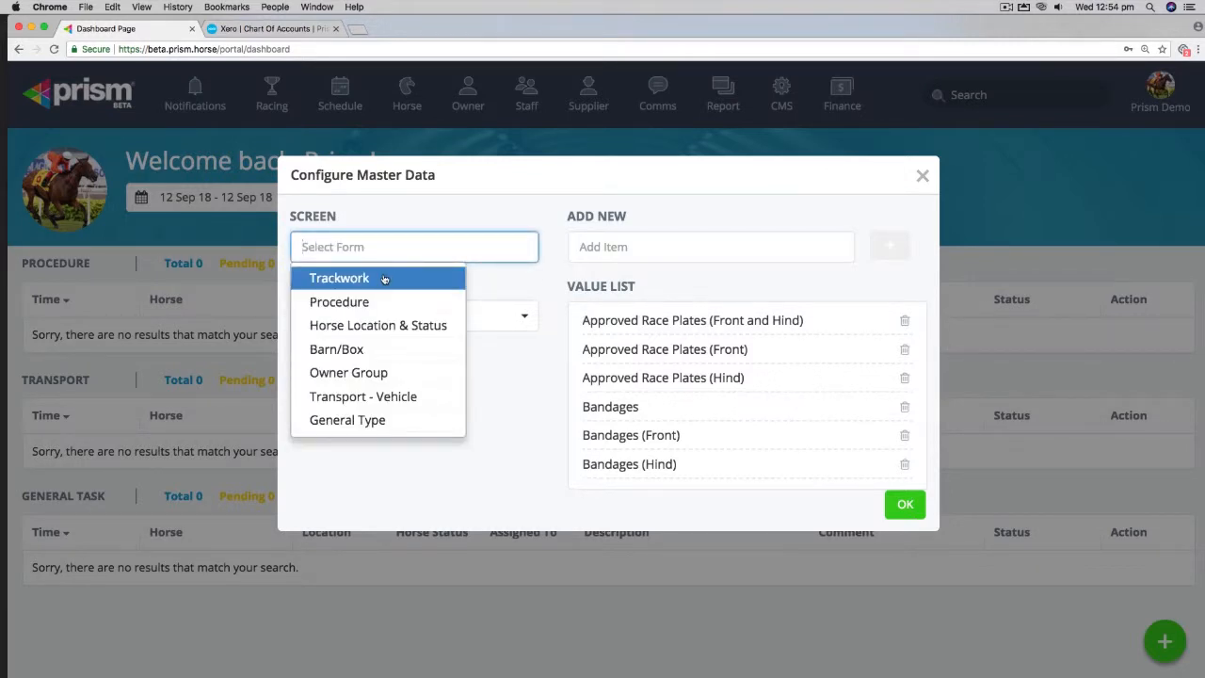
click(384, 279)
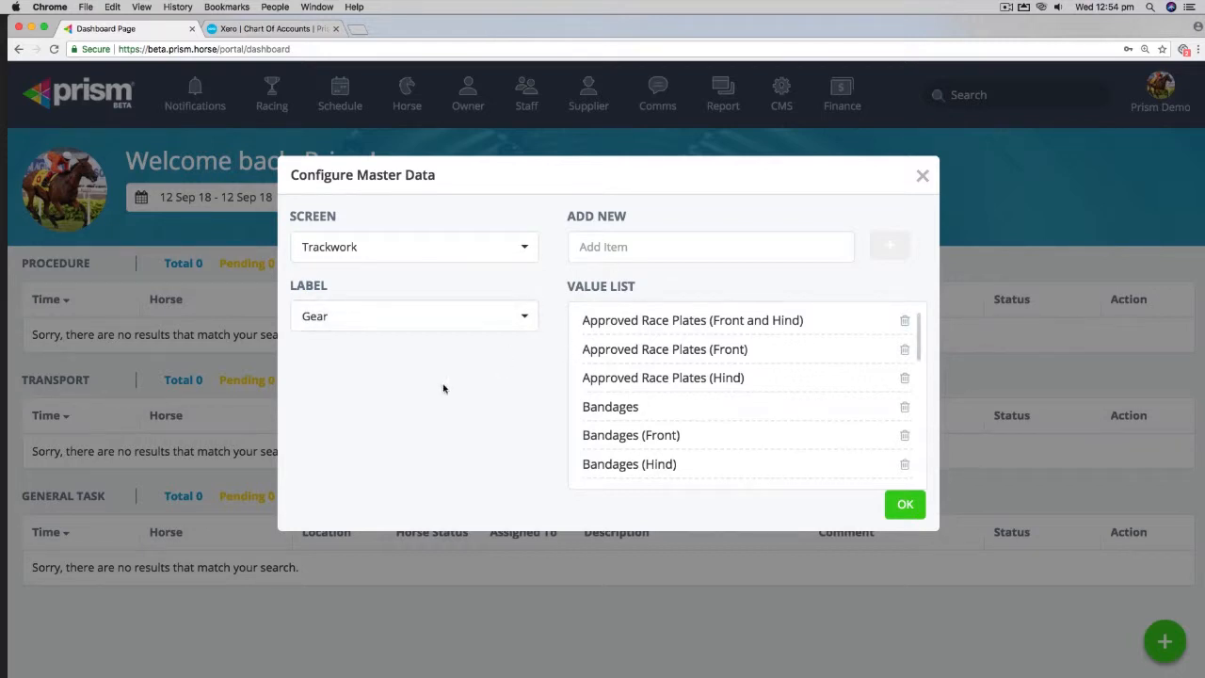
click(422, 320)
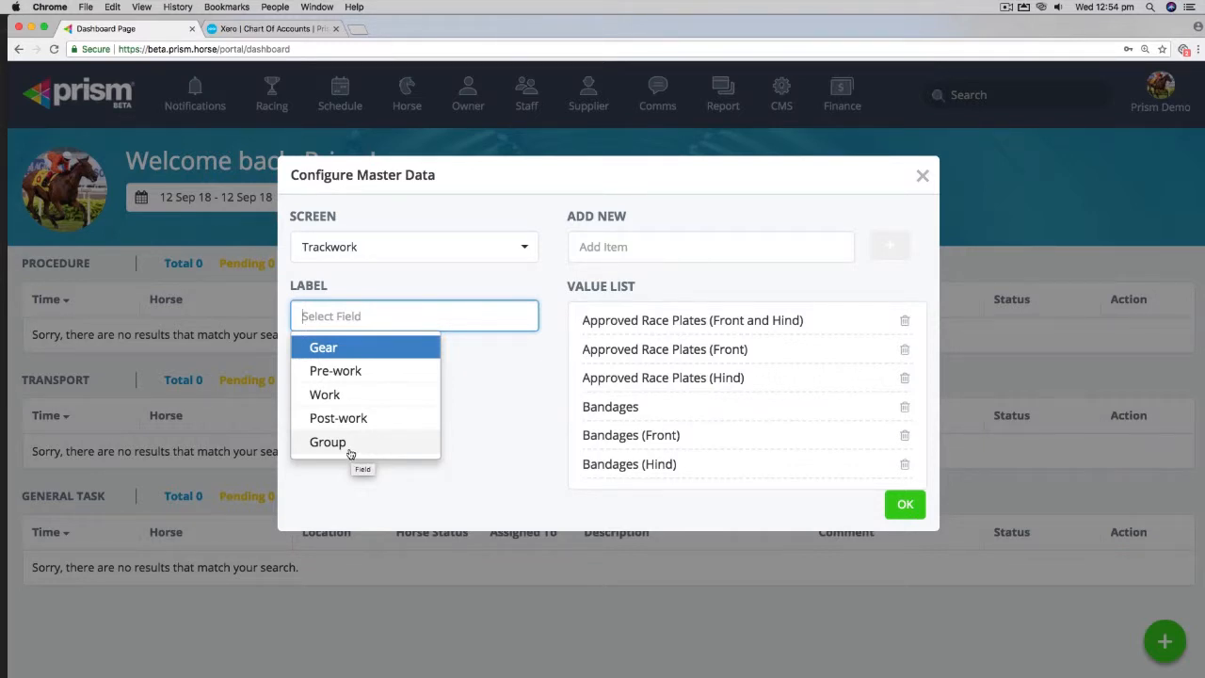
click(348, 397)
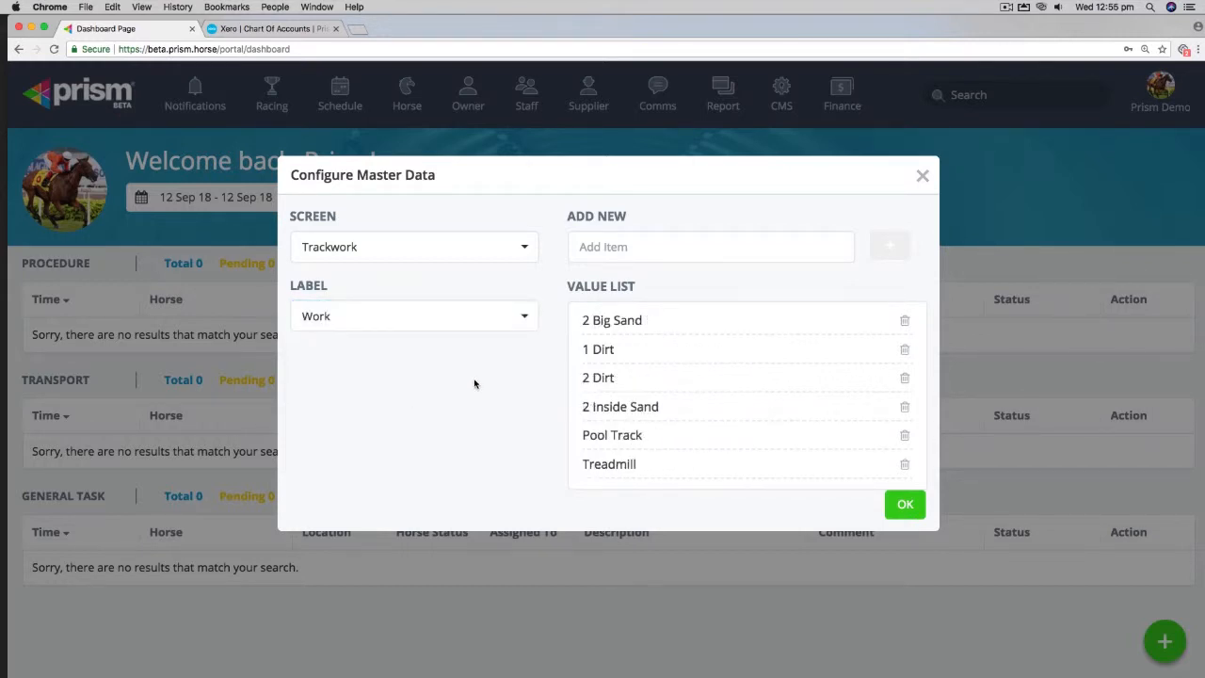
Step: Add 600E to the Work value list and close the master data dialog
scroll(695, 387, down, 2)
scroll(695, 387, up, 2)
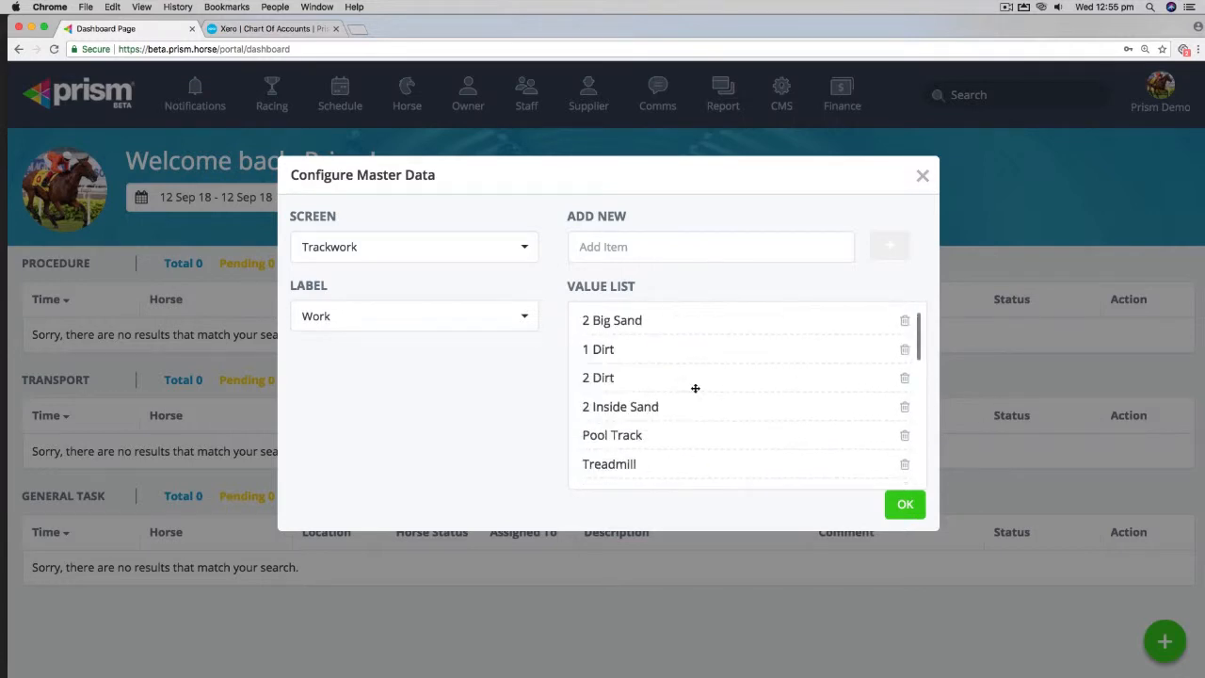
click(621, 250)
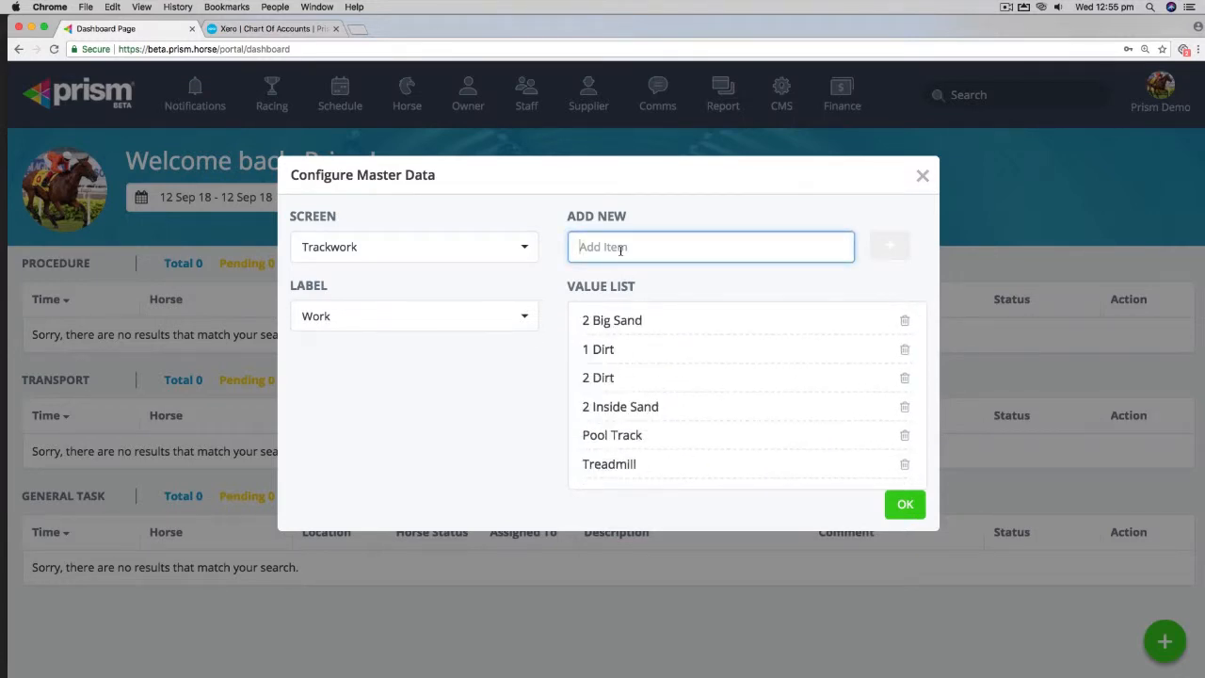
text(600E)
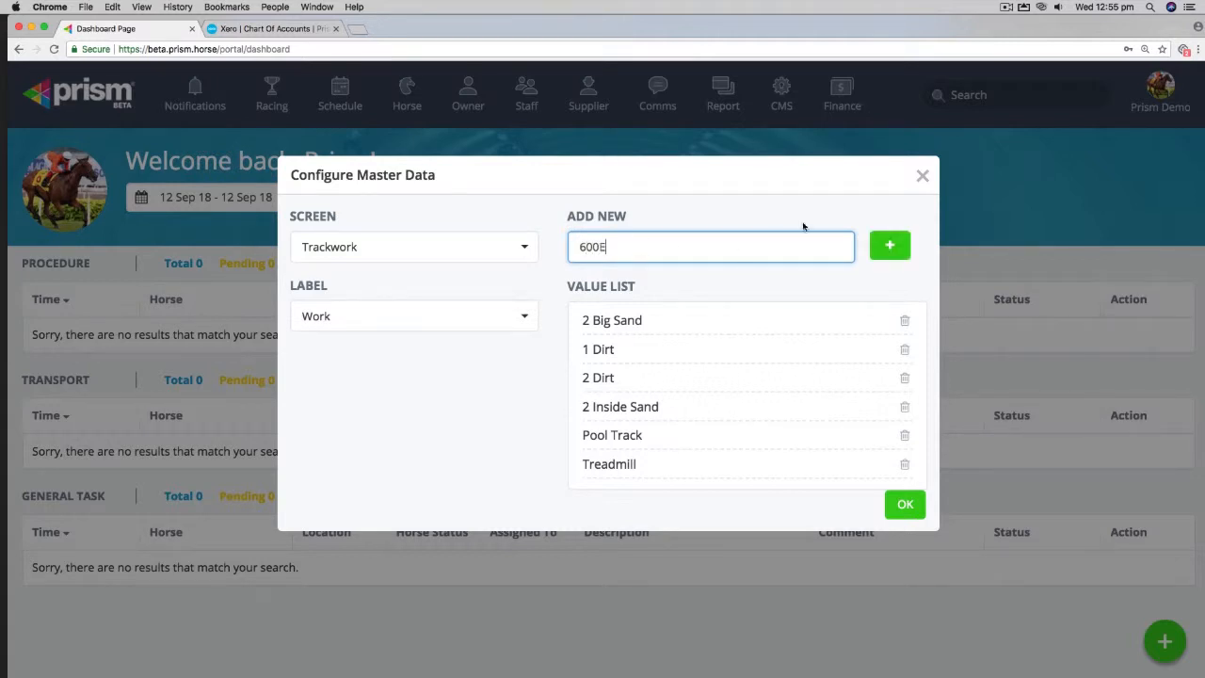
click(890, 246)
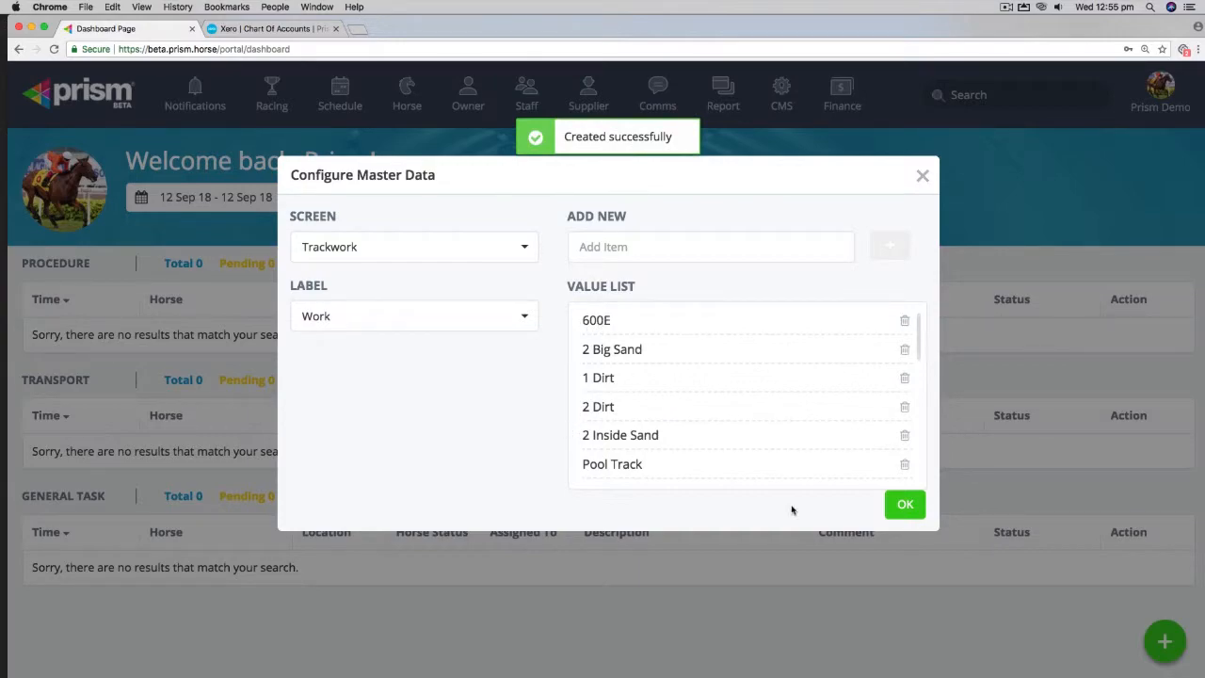
click(905, 504)
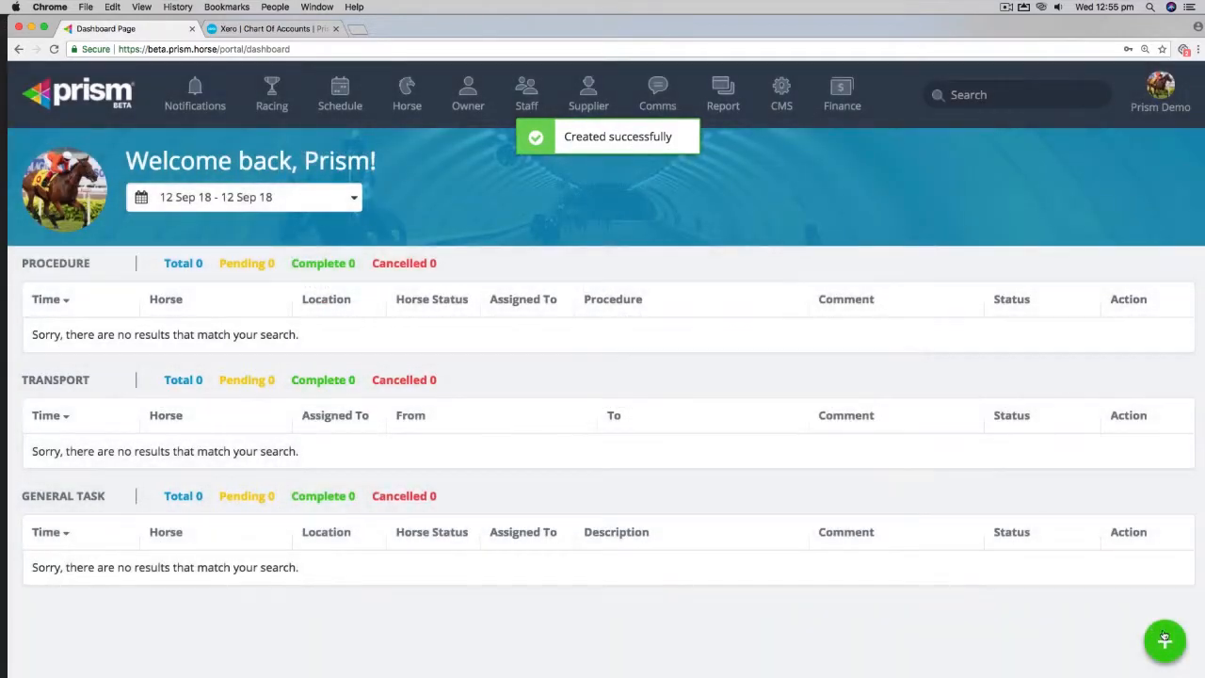
Step: Open a new Trackwork schedule to check the Work options, then cancel it without saving
click(1165, 641)
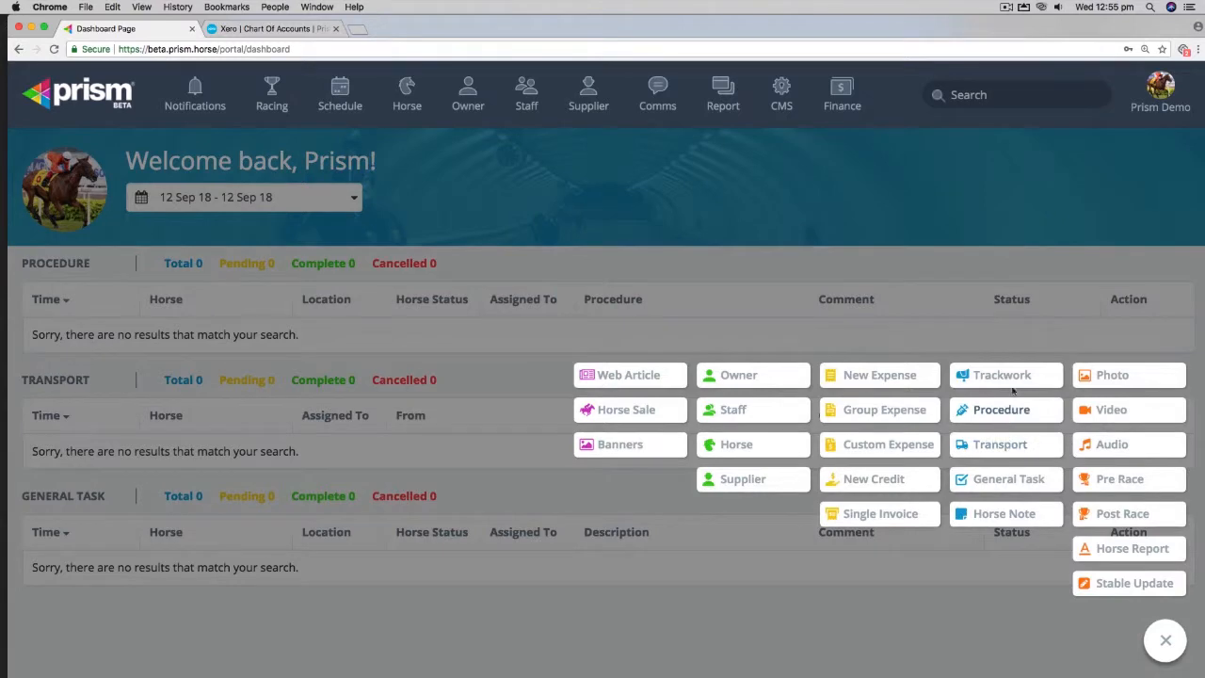
click(1010, 376)
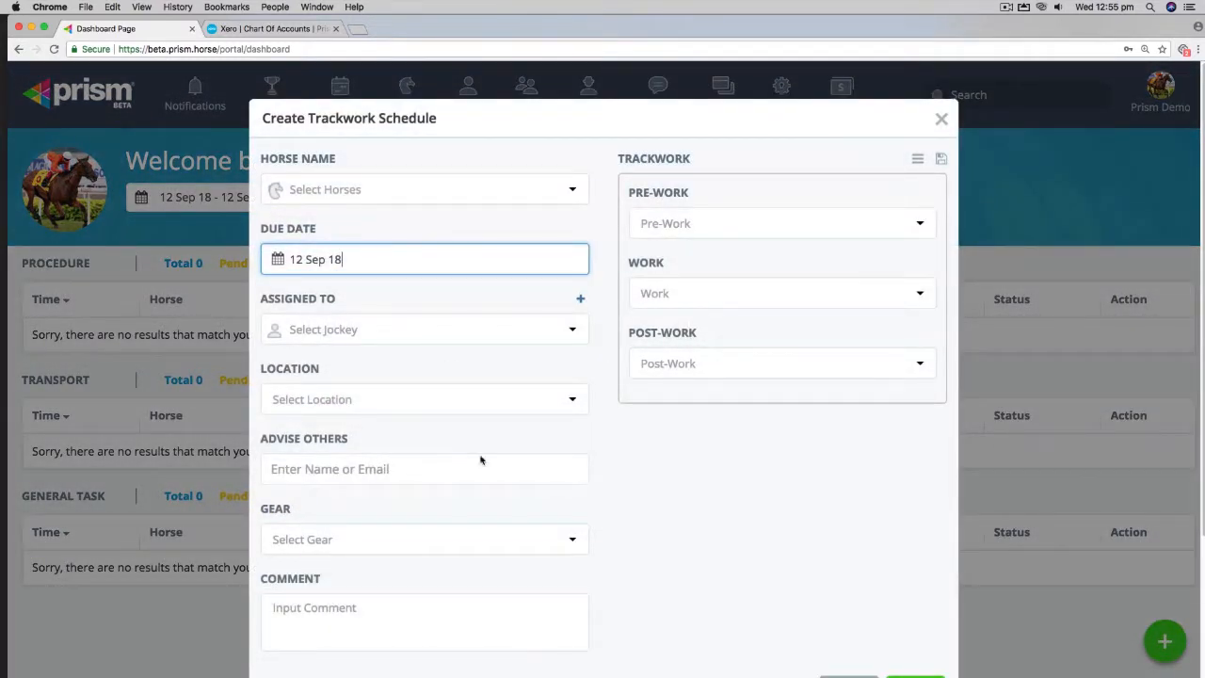
click(705, 288)
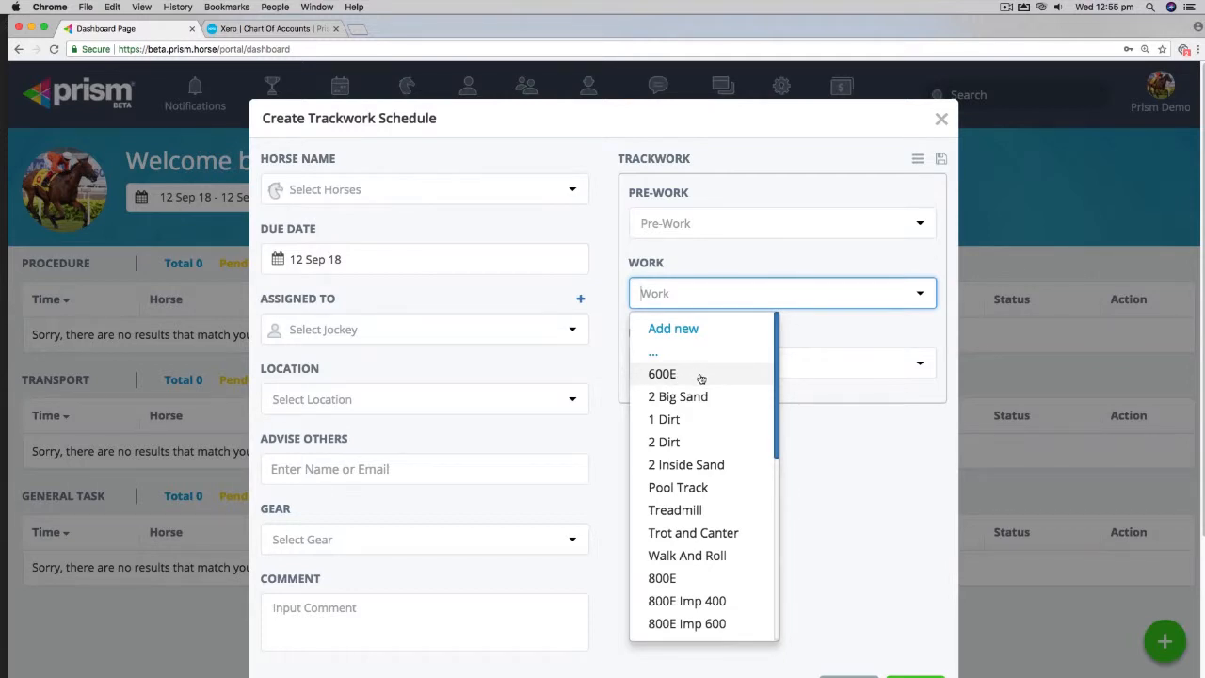
click(690, 330)
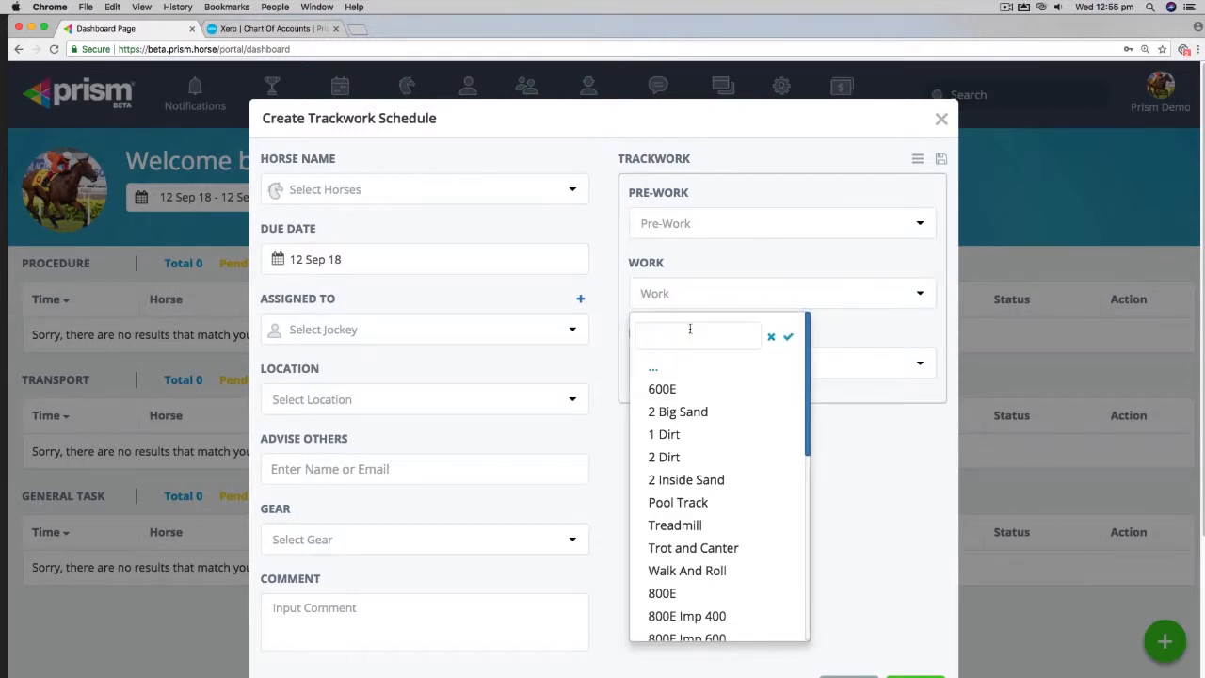
click(664, 337)
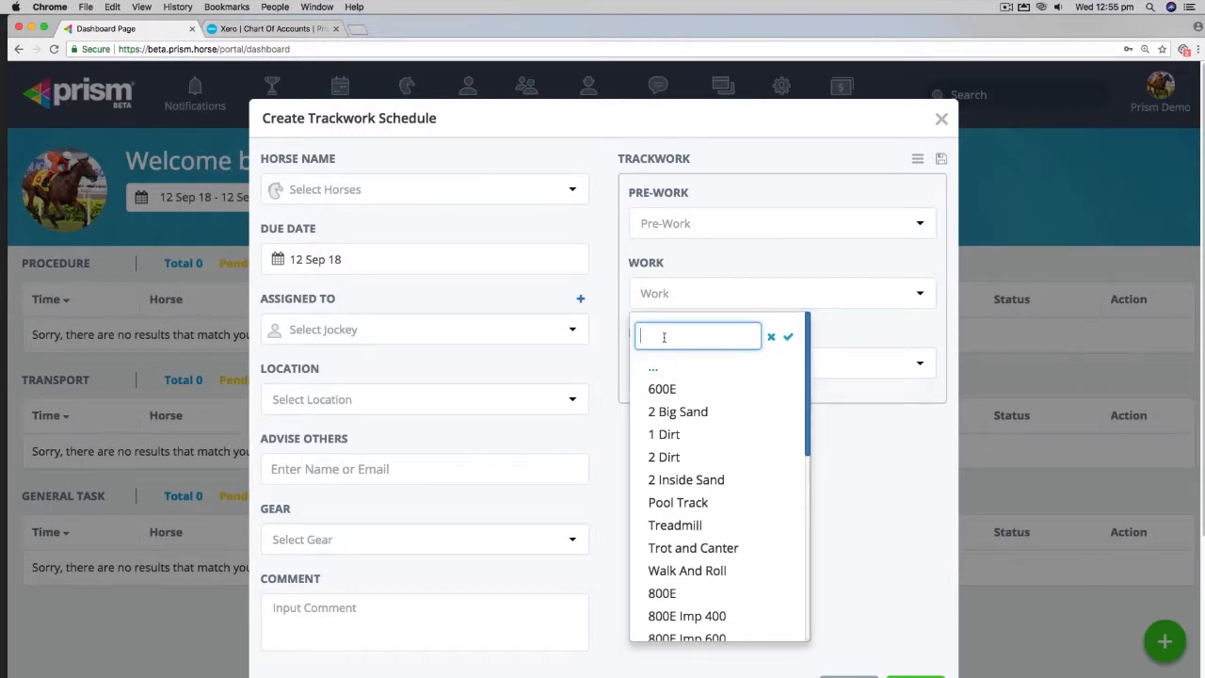
click(772, 339)
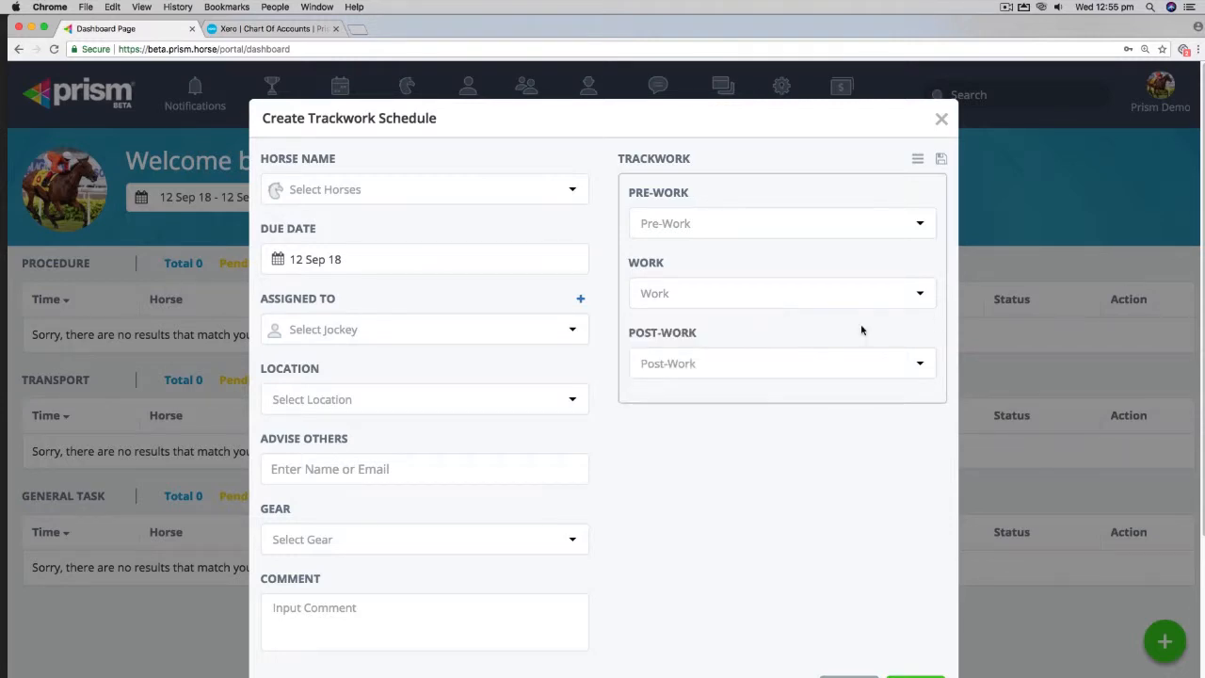
click(941, 119)
click(785, 239)
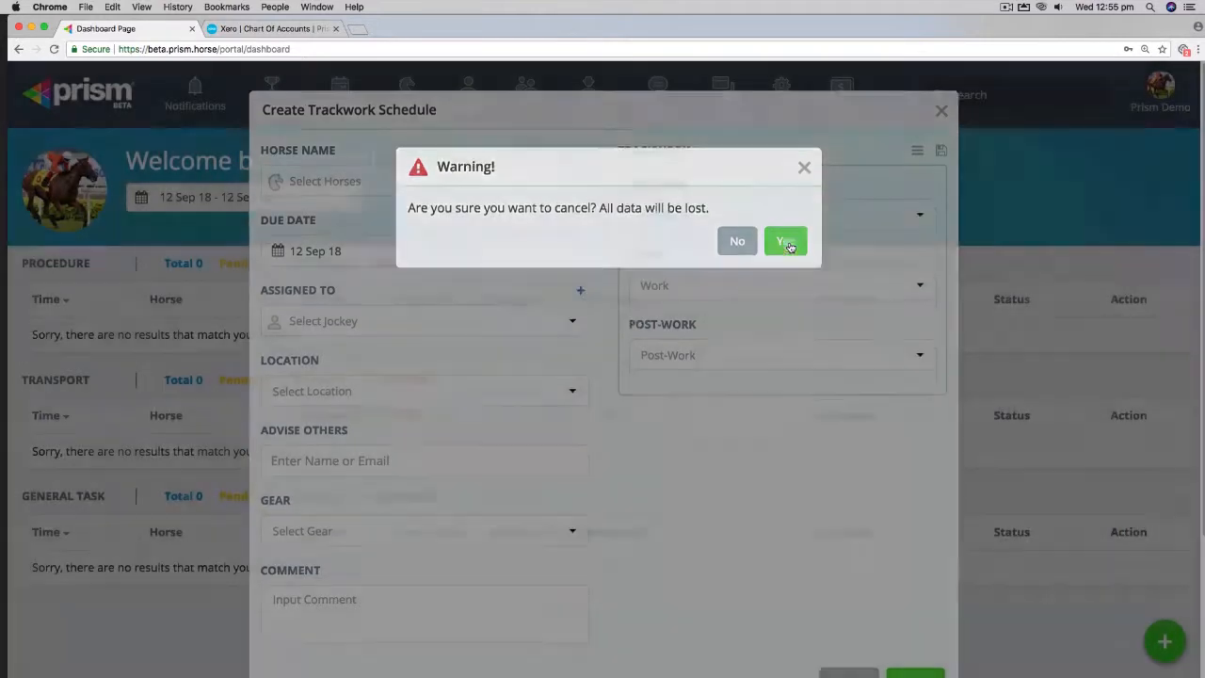
Step: Open Master Config and switch the screen to Procedure, keeping the Custom procedure category
click(1165, 91)
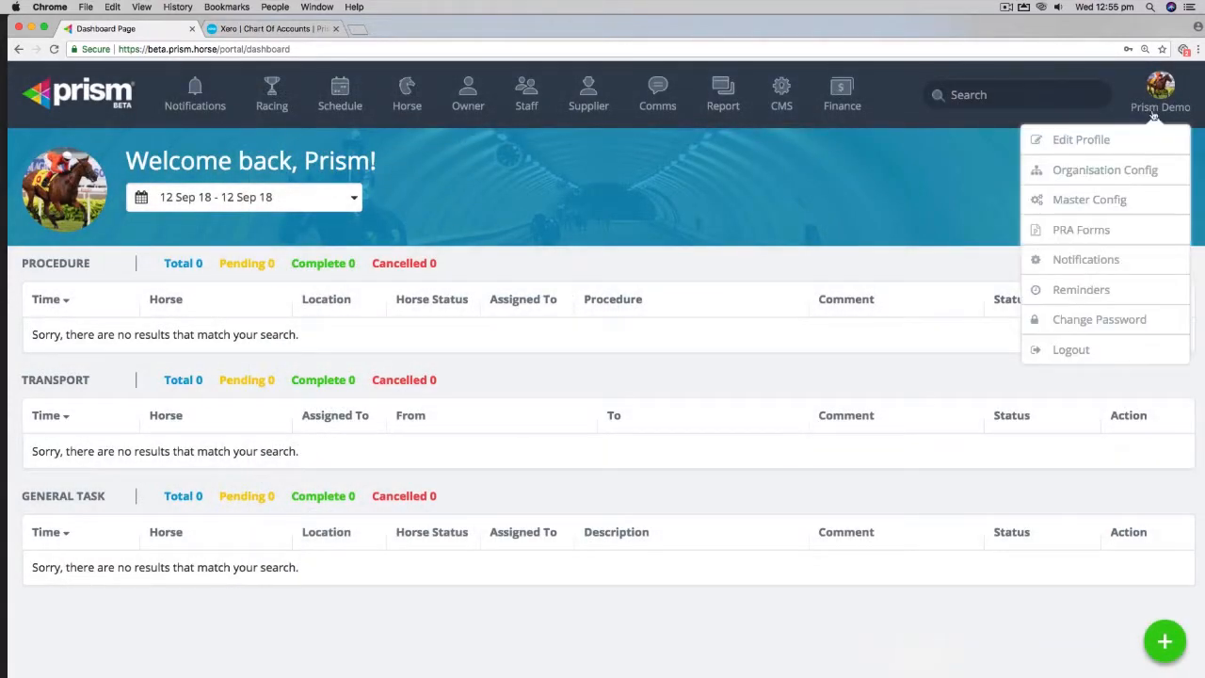
click(1089, 199)
click(414, 248)
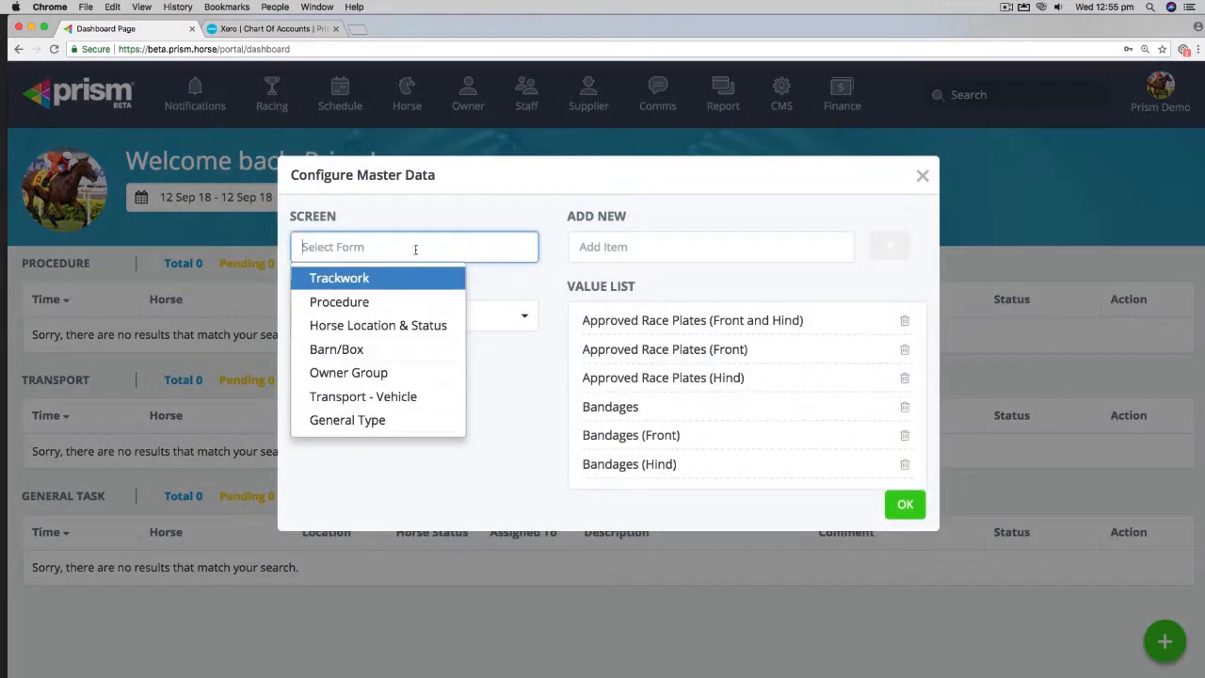
click(373, 303)
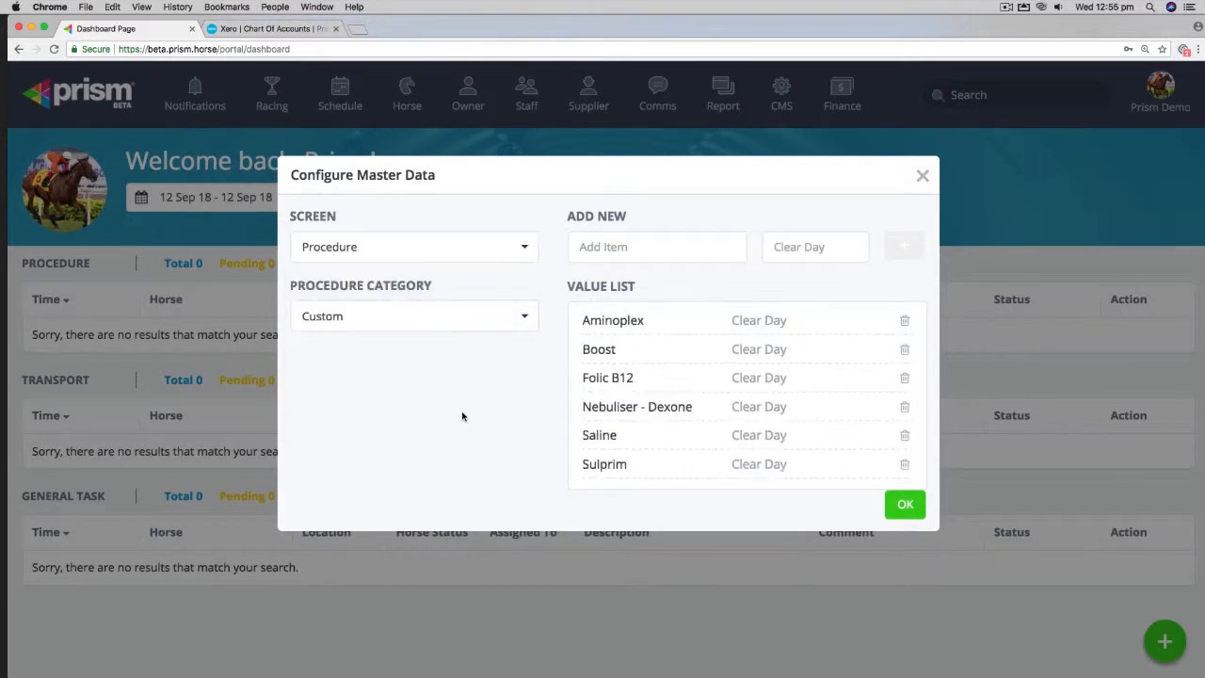
scroll(626, 400, down, 2)
scroll(627, 395, up, 2)
click(513, 320)
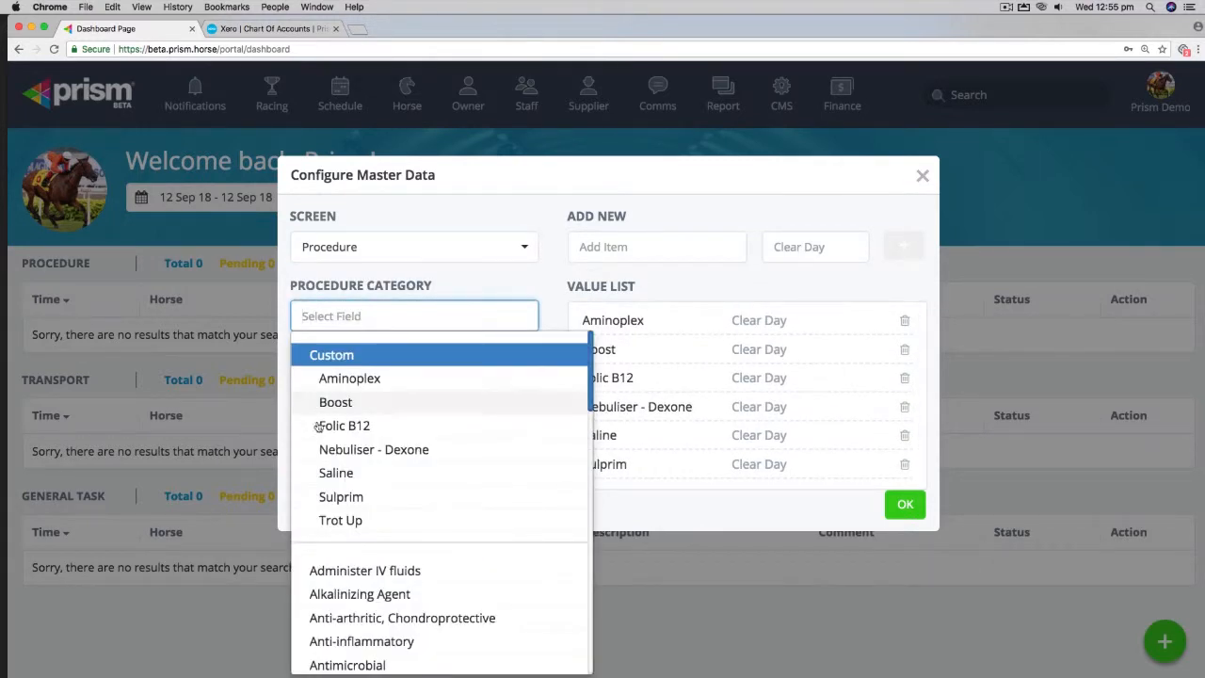
scroll(389, 586, down, 5)
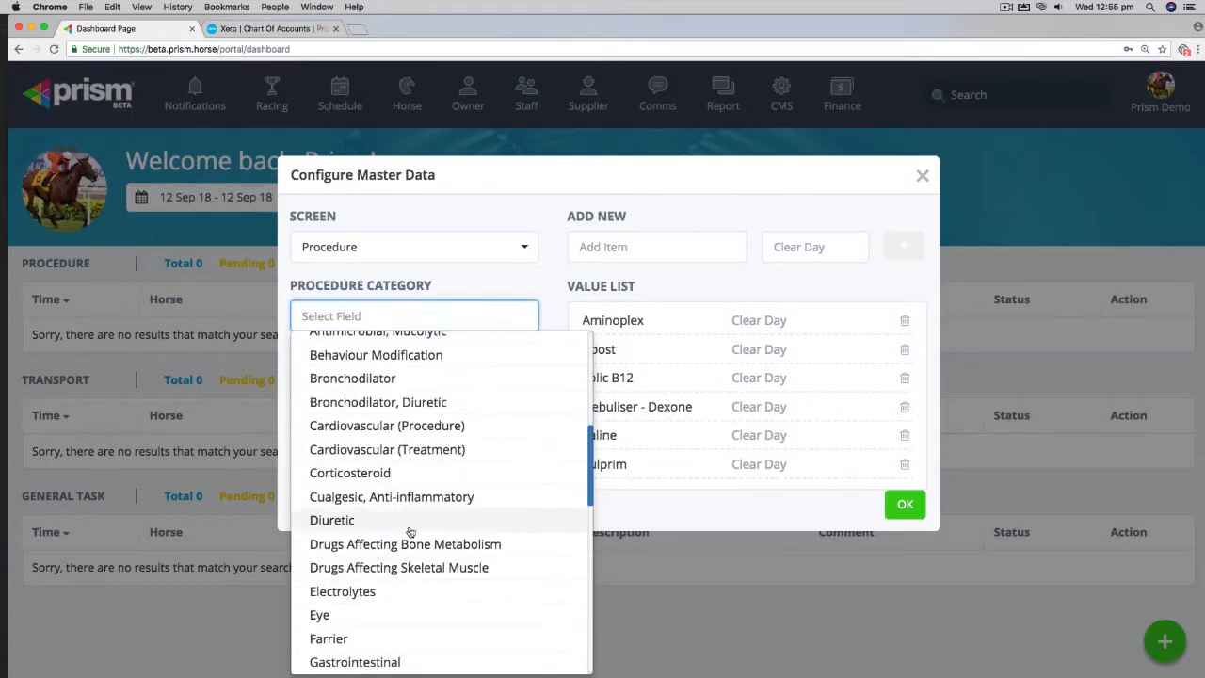
scroll(403, 501, up, 5)
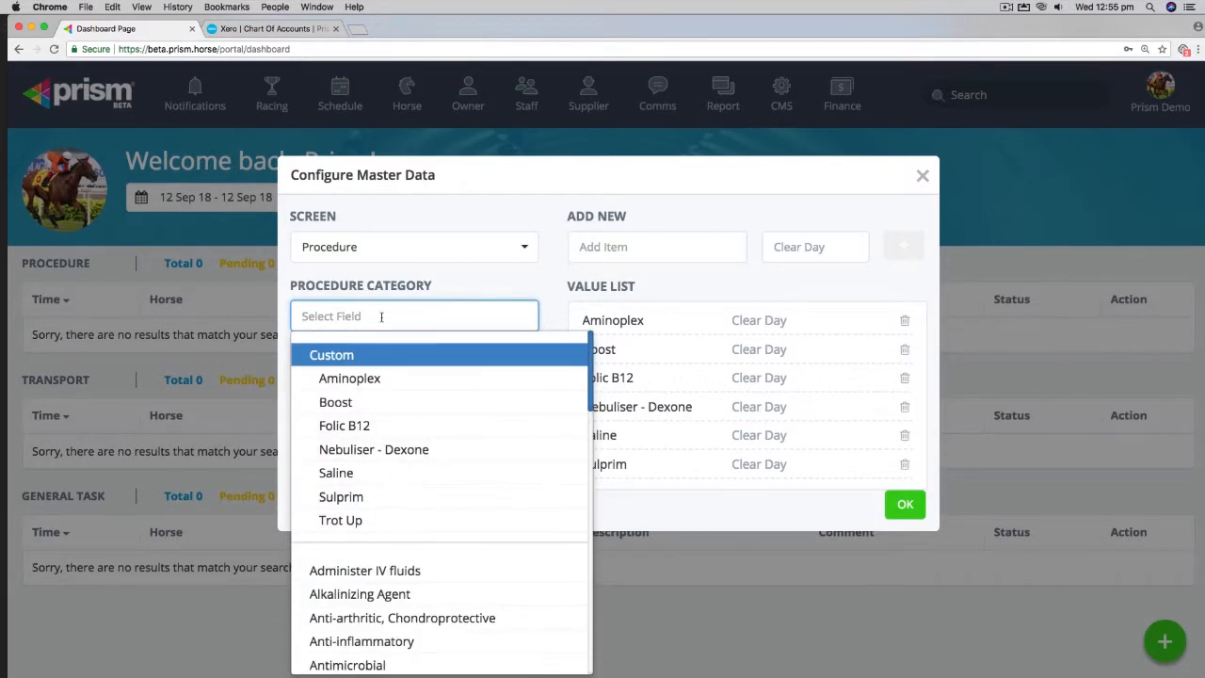
click(629, 295)
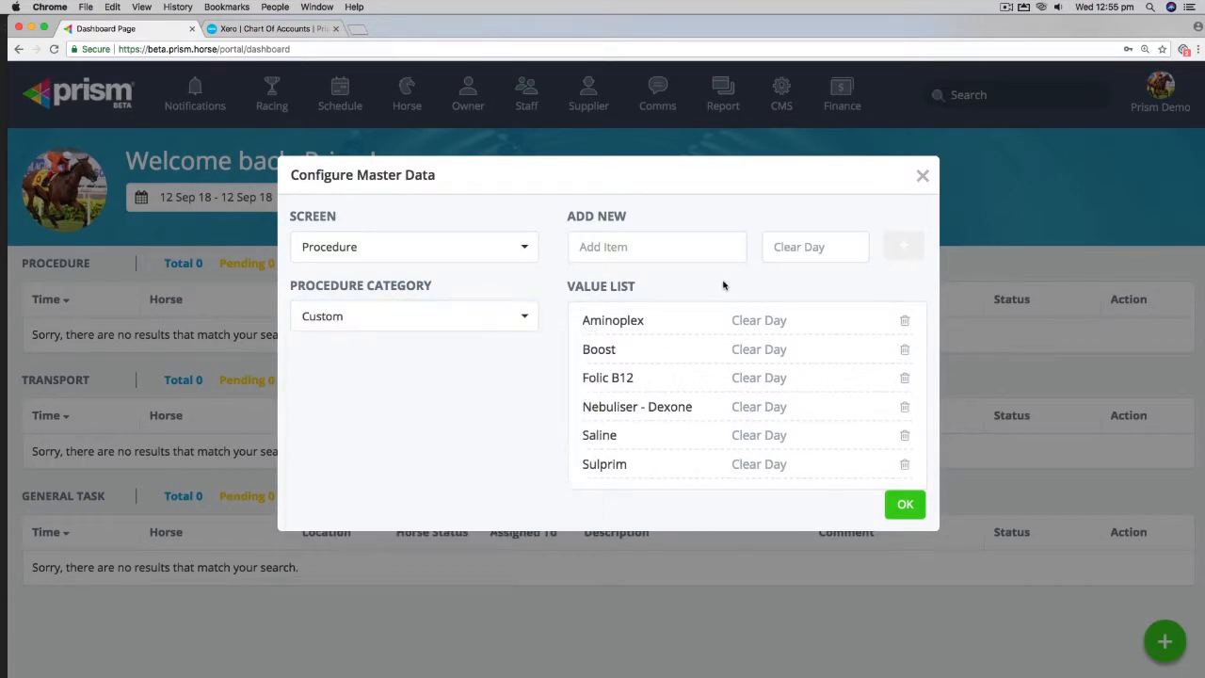
Step: Add Bute with a clear day of 7 to the Custom procedure list, deleting the duplicate Bute entry
click(651, 248)
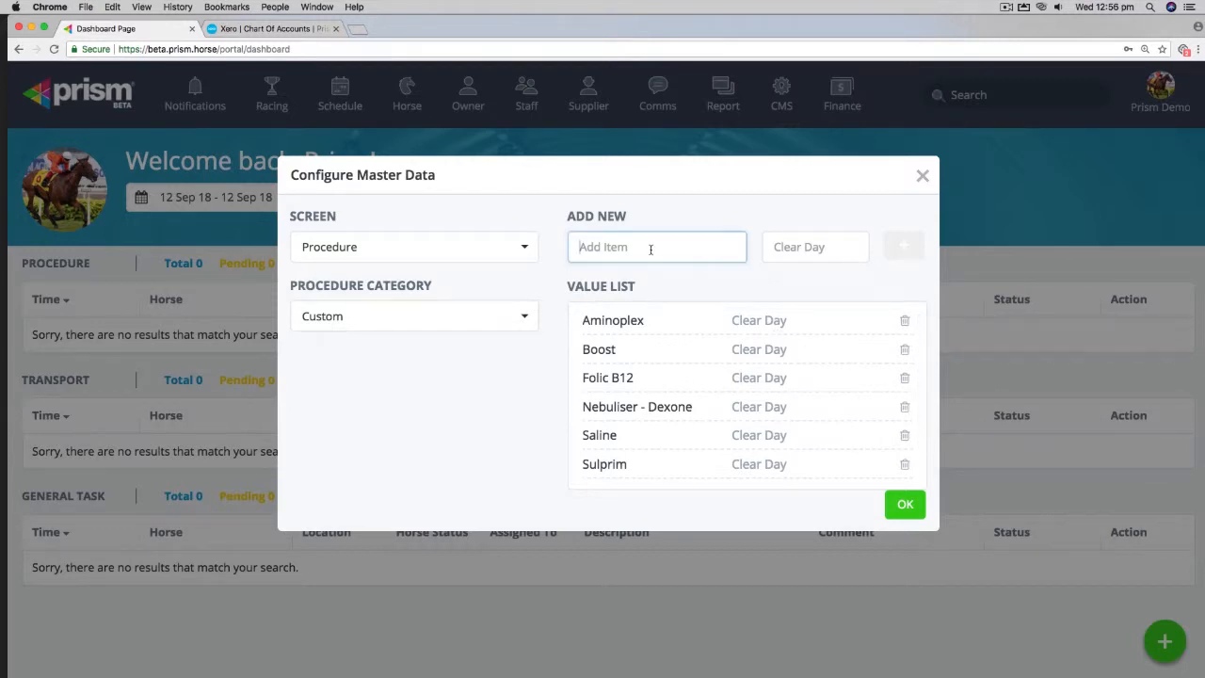
text(Bute)
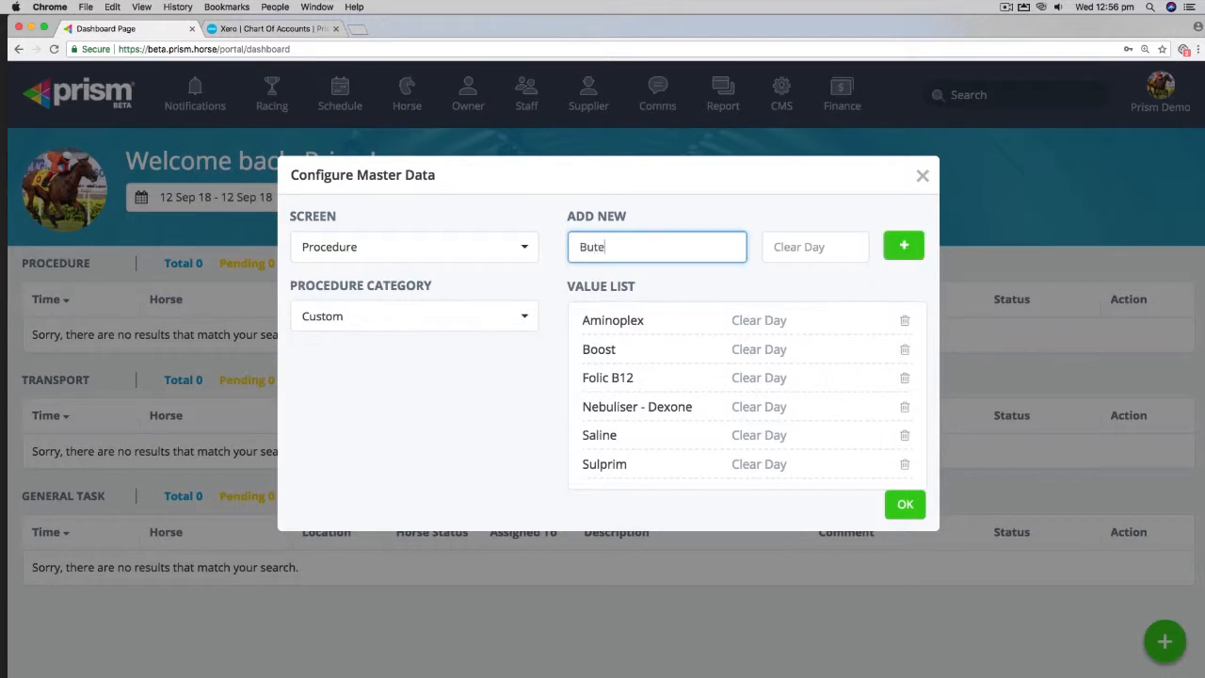
key(Tab)
text(7)
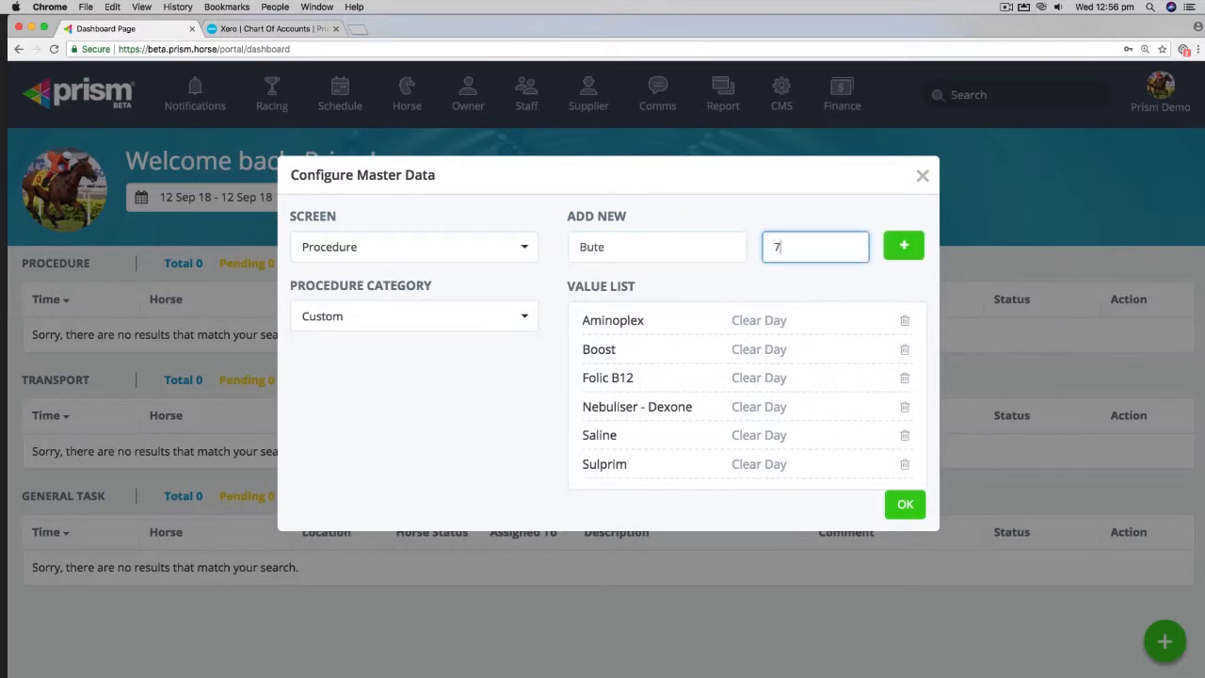
click(904, 247)
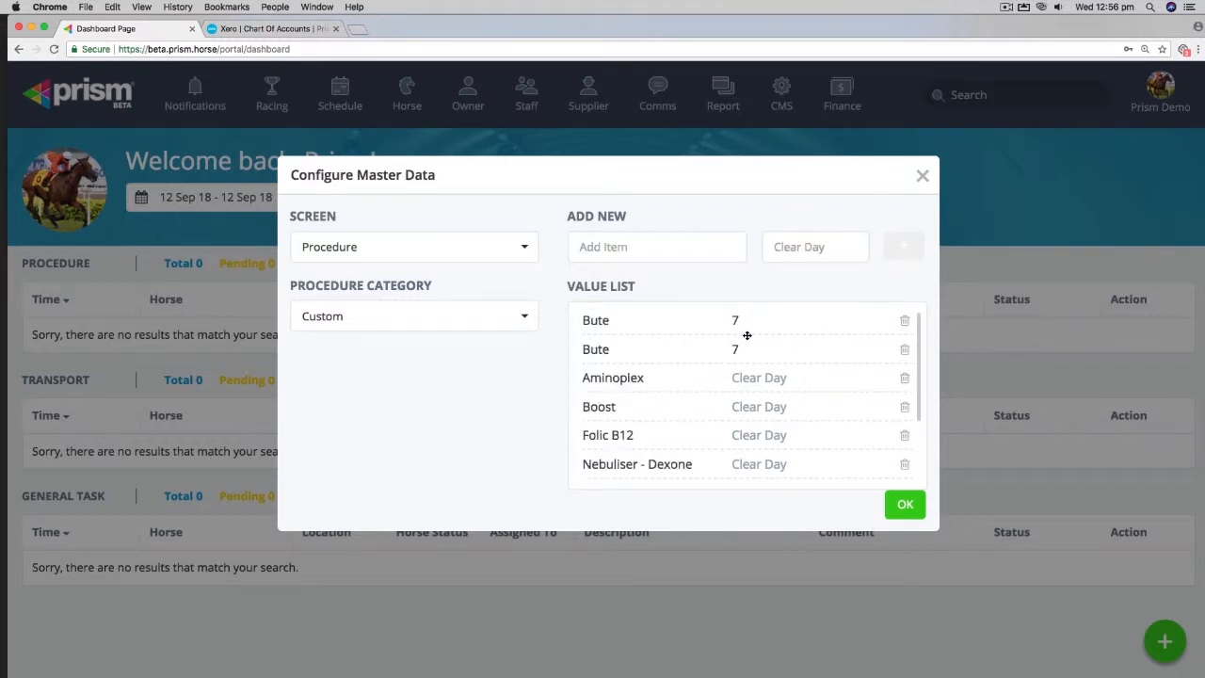
click(904, 321)
click(784, 248)
Step: Add ACP with a clear day of 3 to the Custom procedure list and close the dialog
click(674, 246)
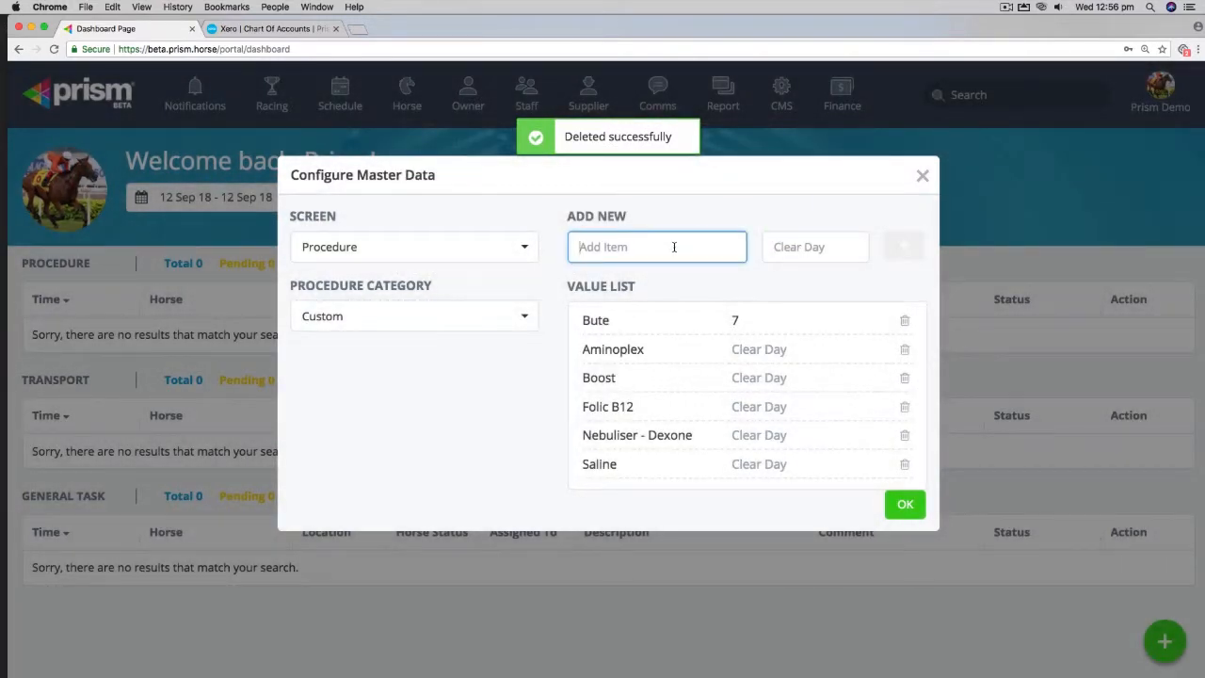
text(ACP)
key(Tab)
text(3)
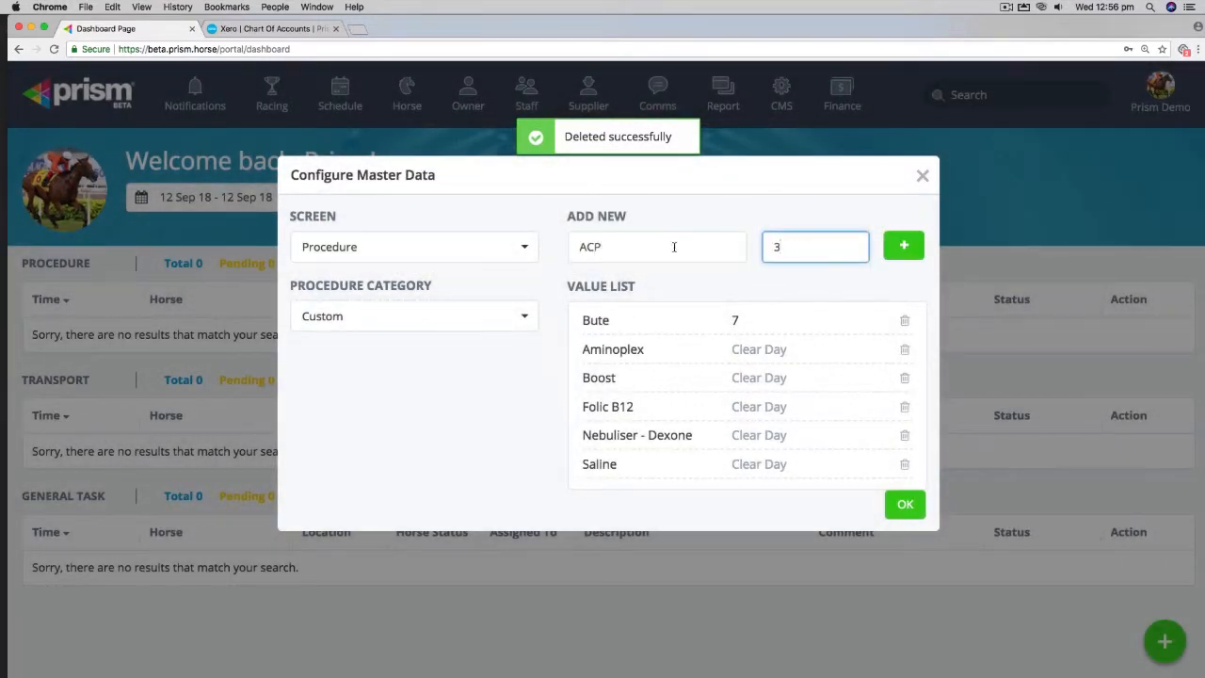
click(904, 245)
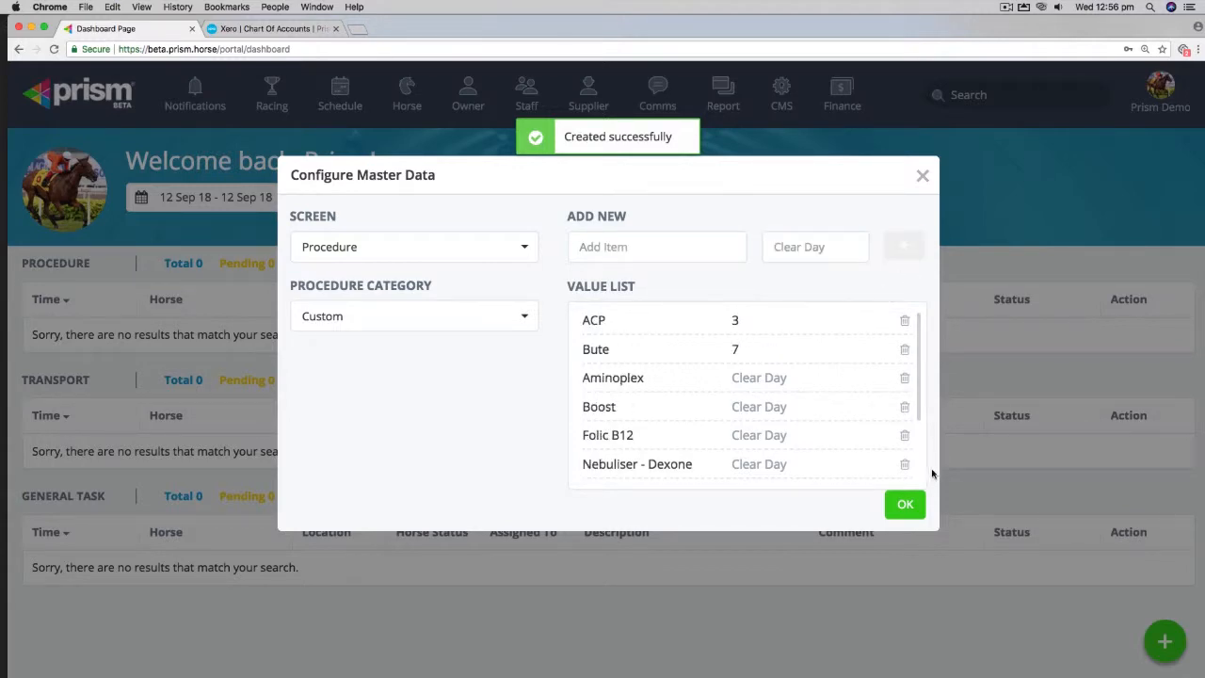
click(904, 504)
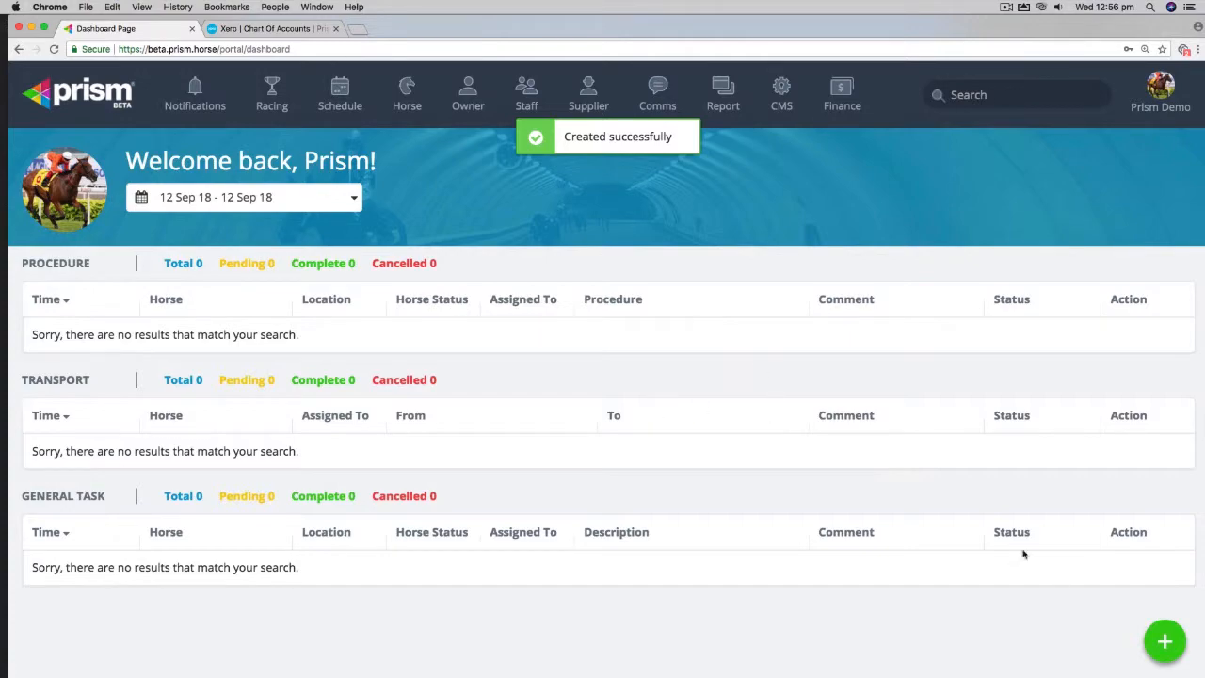
Step: Open a new Procedure schedule to check the Custom Bute option, then cancel it without saving
click(1177, 649)
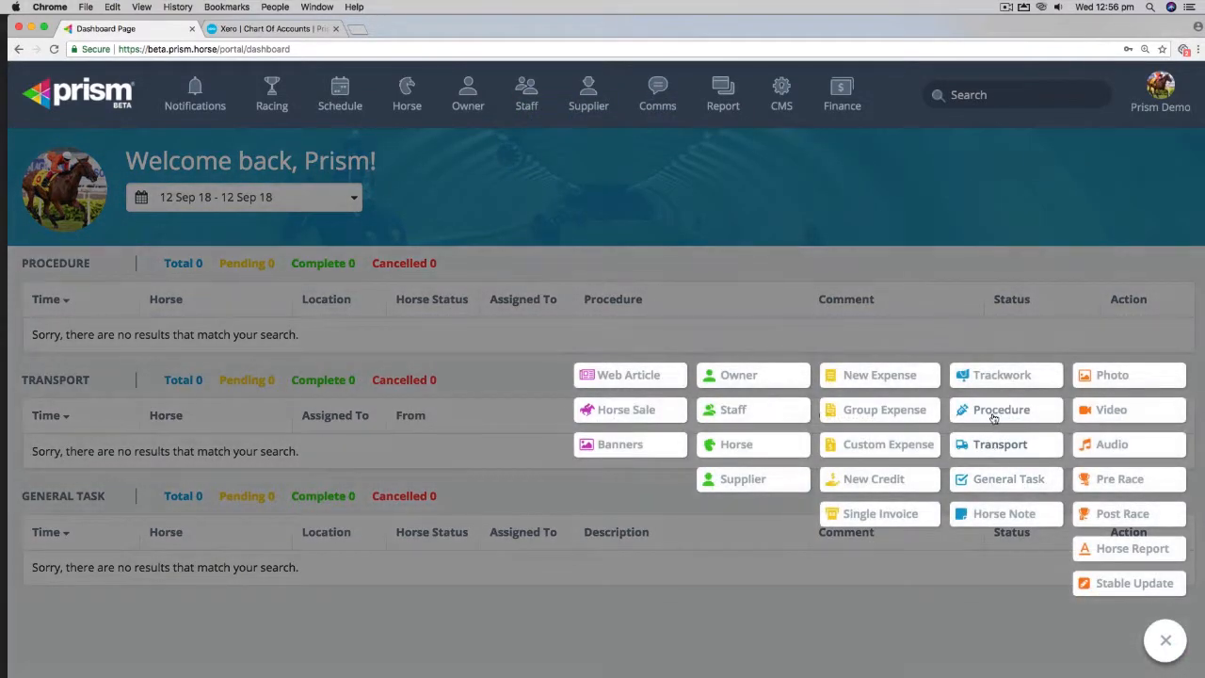
click(995, 416)
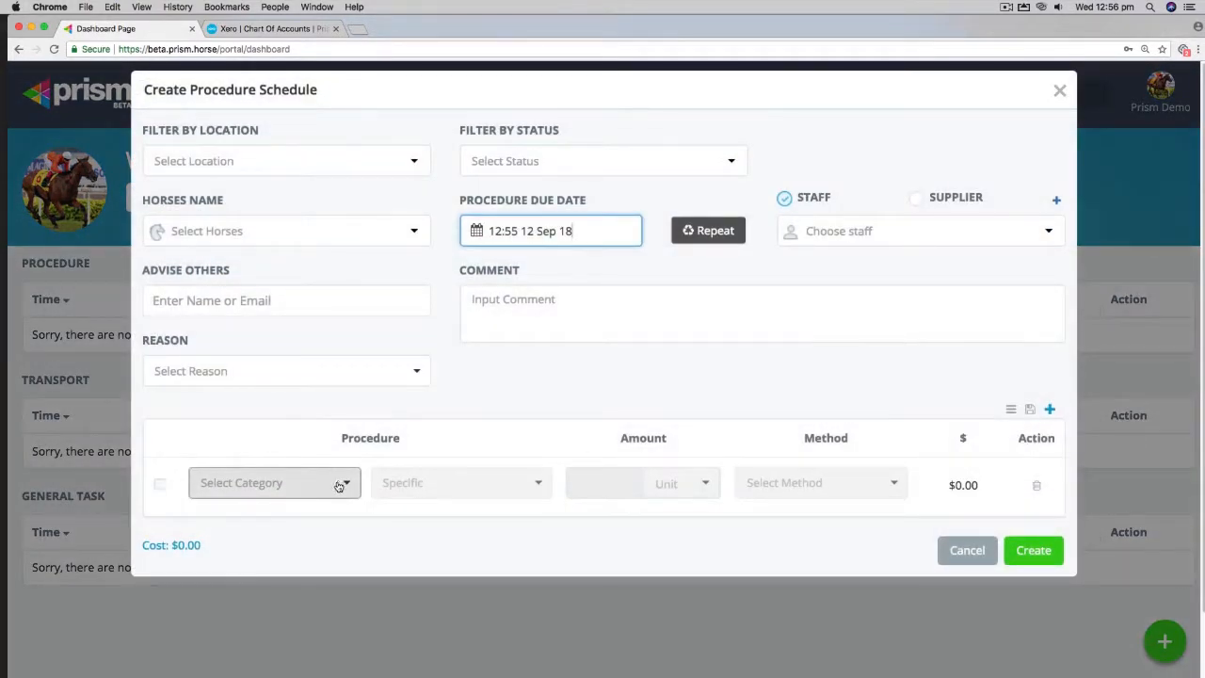
click(339, 483)
click(240, 616)
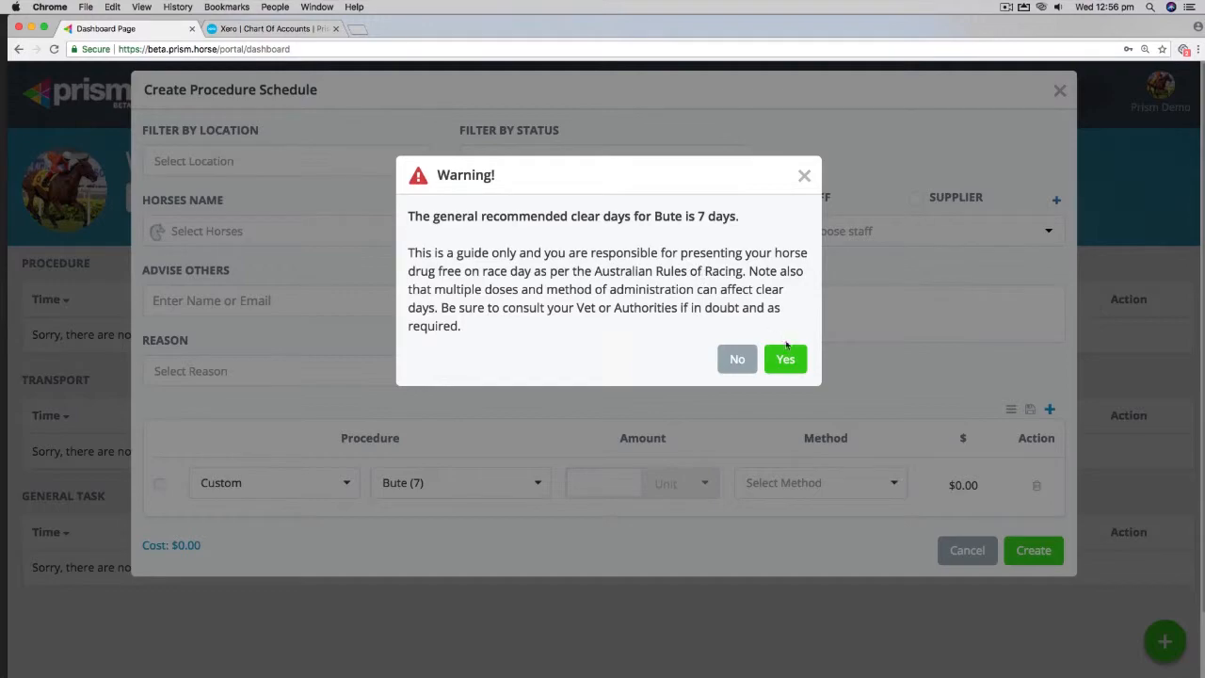
click(735, 358)
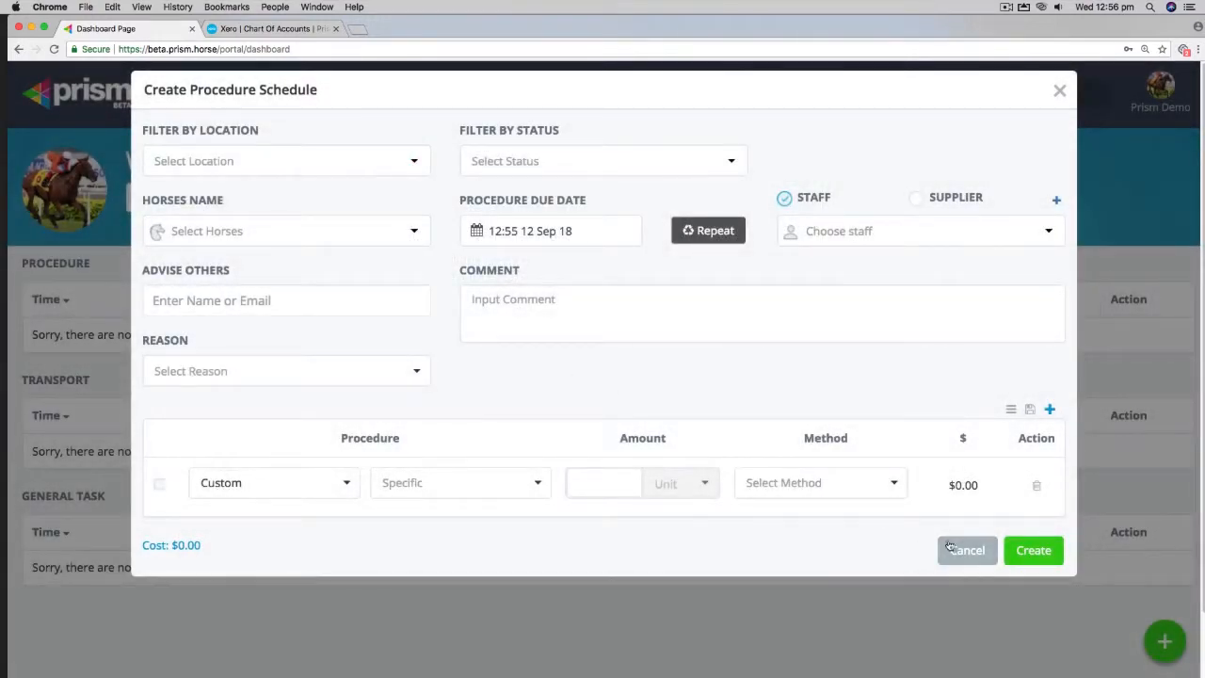
click(948, 546)
click(788, 248)
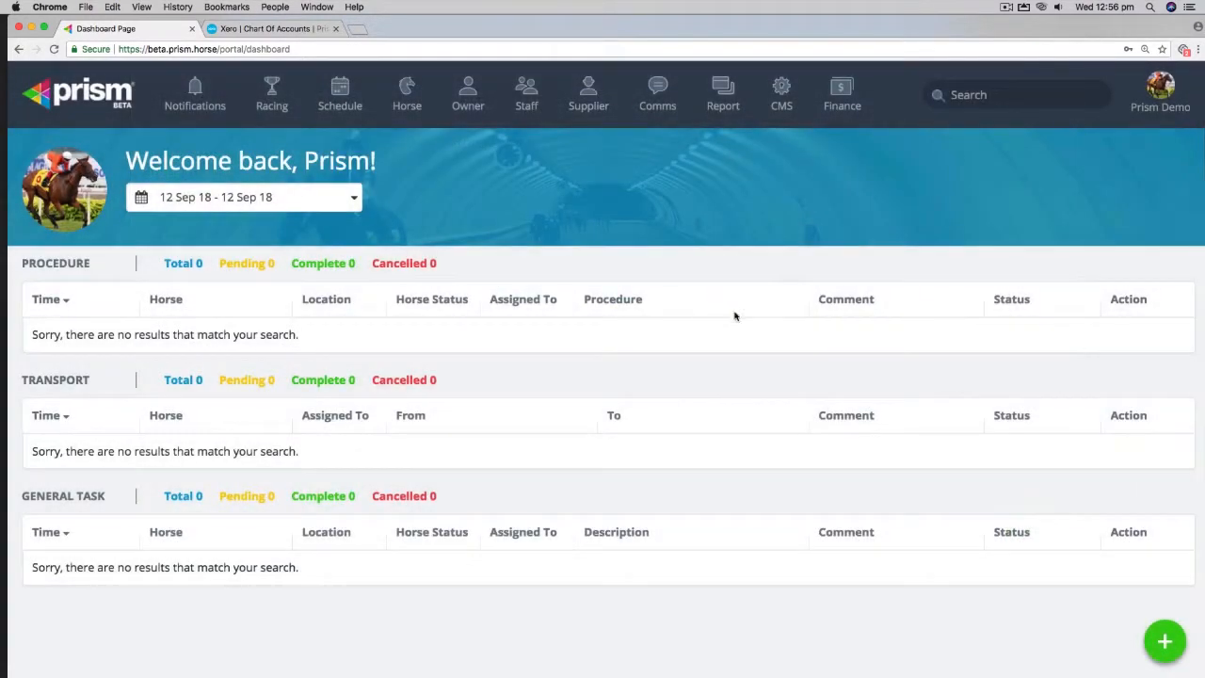
Step: Open Master Config and switch to the Horse Location & Status screen with the Location label
click(1164, 90)
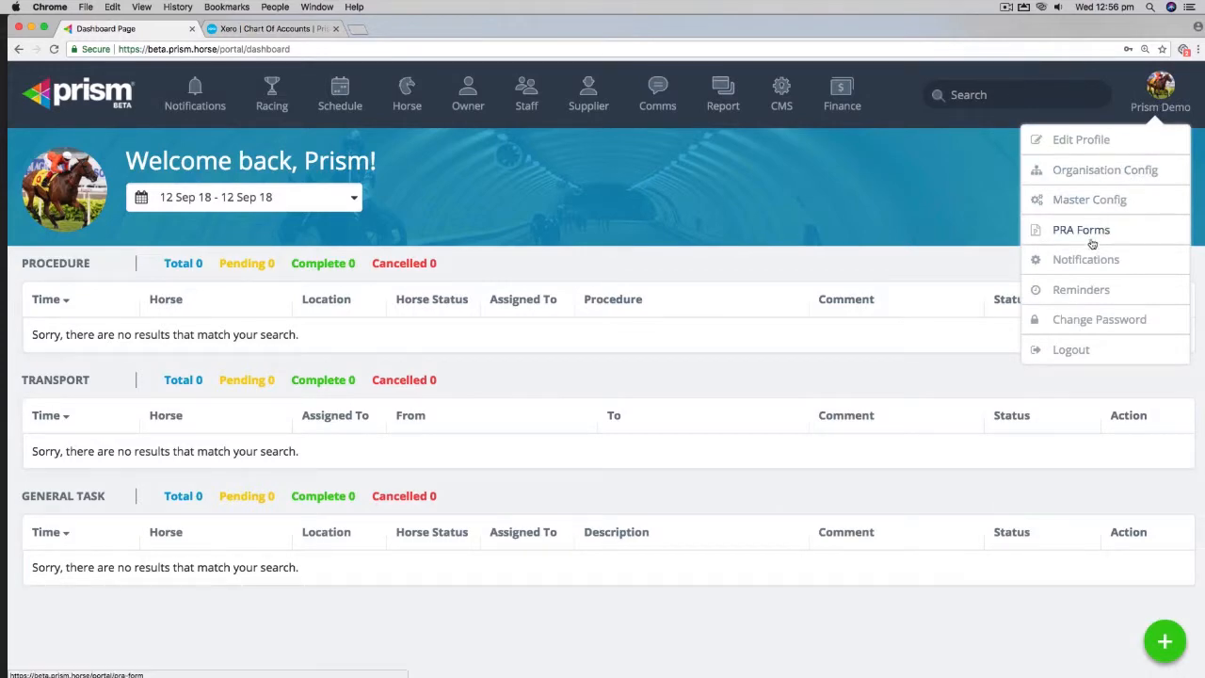
click(1065, 201)
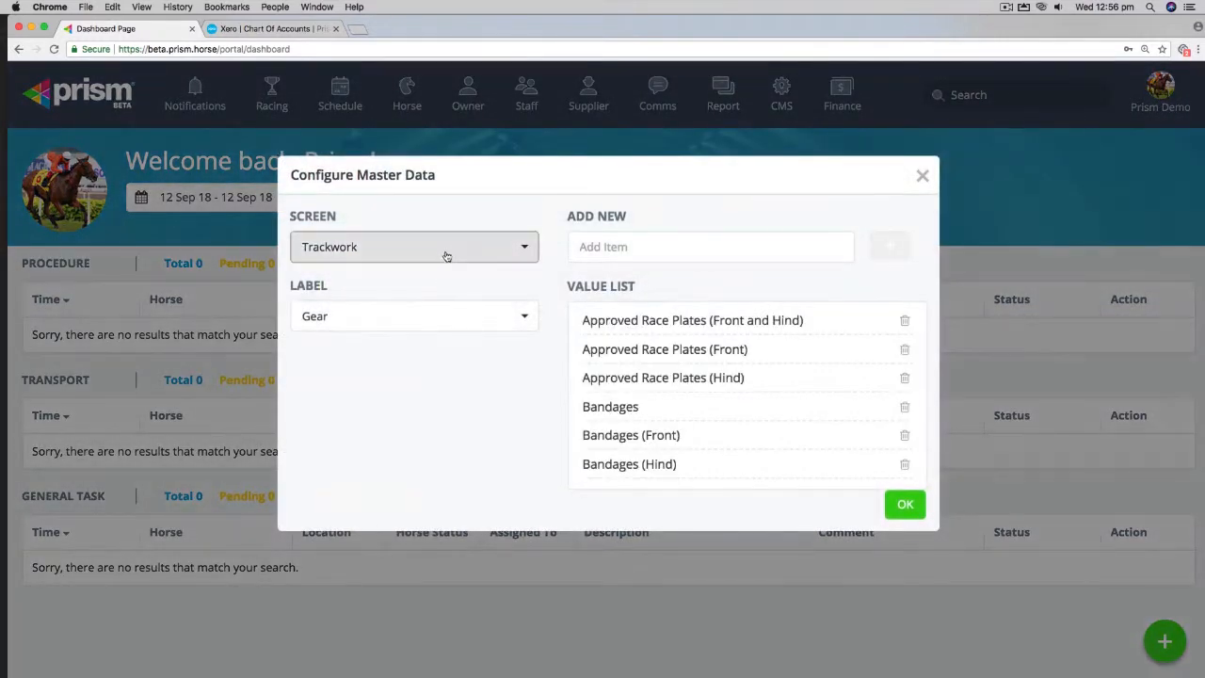
click(446, 247)
click(353, 326)
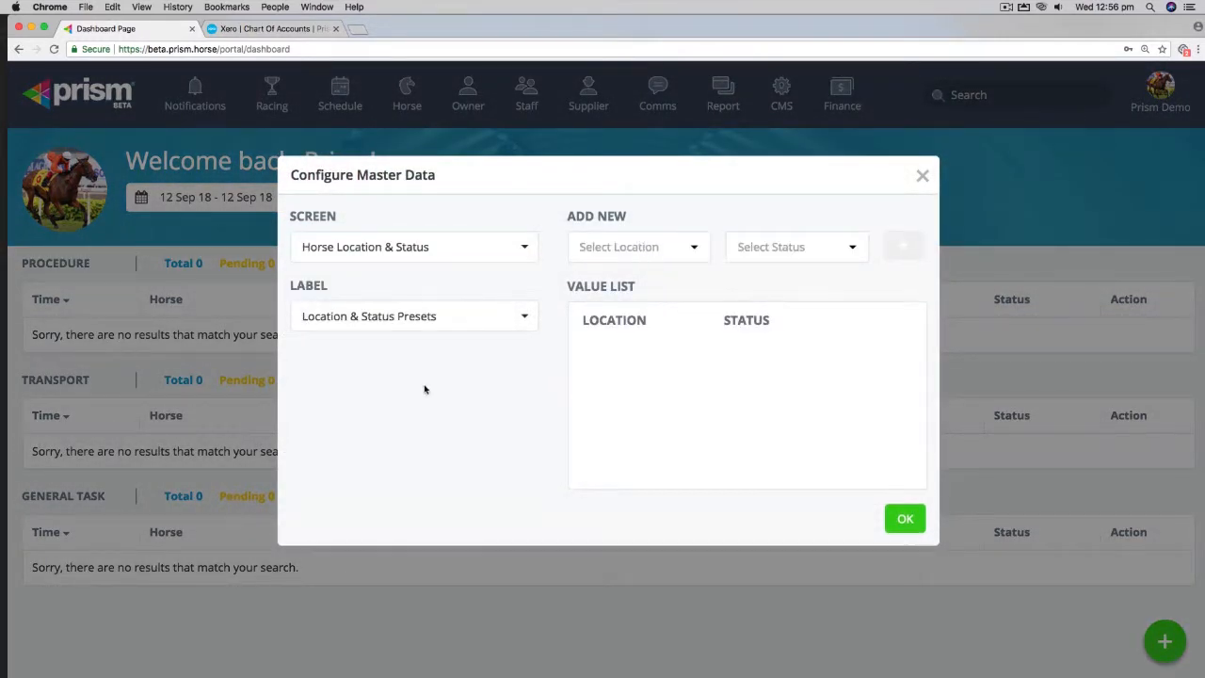
click(511, 318)
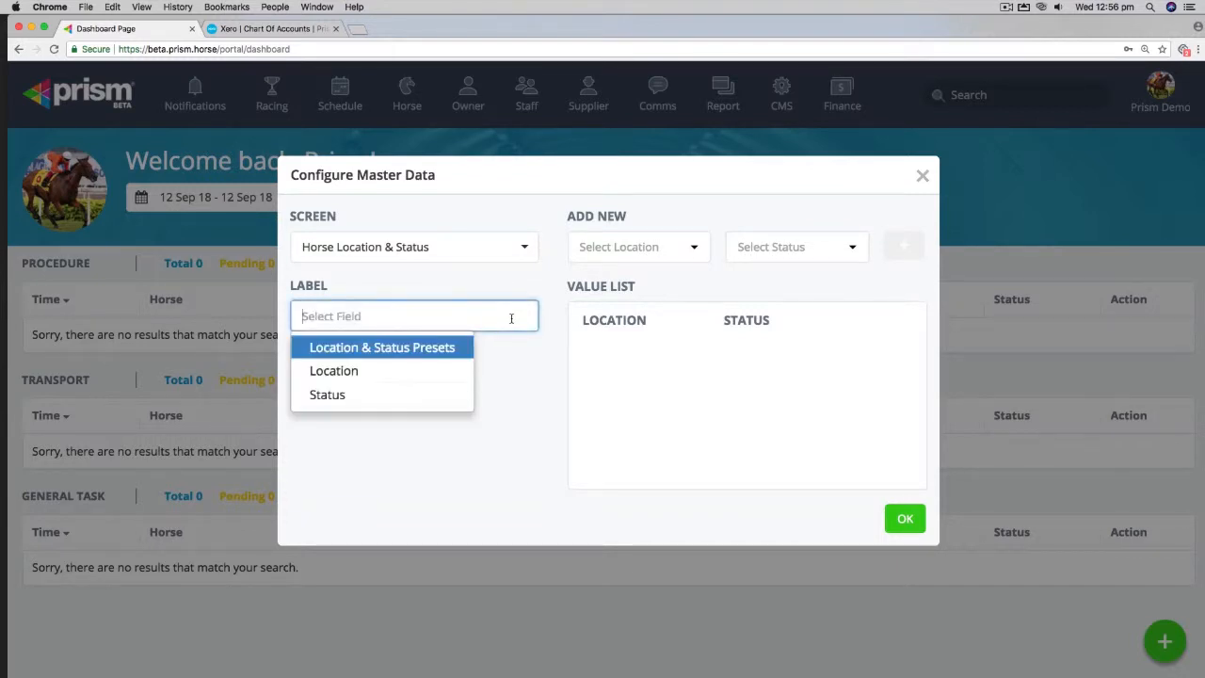
click(443, 371)
Step: Add Eagle Farm to the Location value list
click(605, 250)
text(Ea)
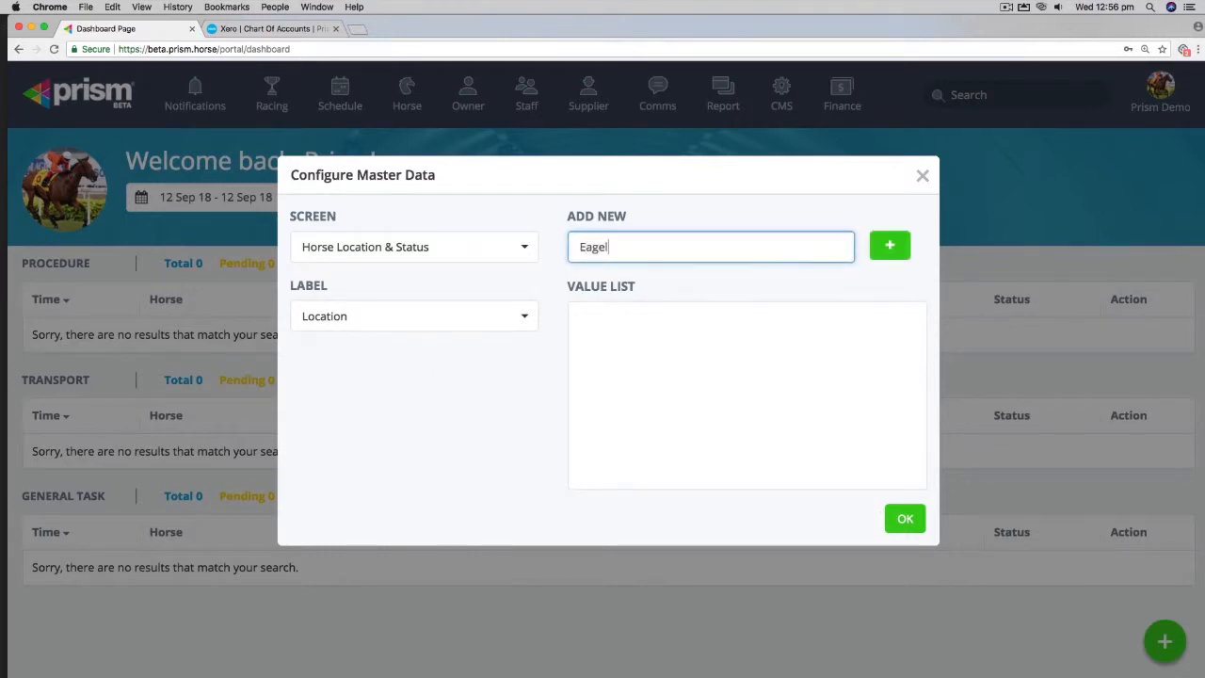
text(gle Farm)
click(890, 246)
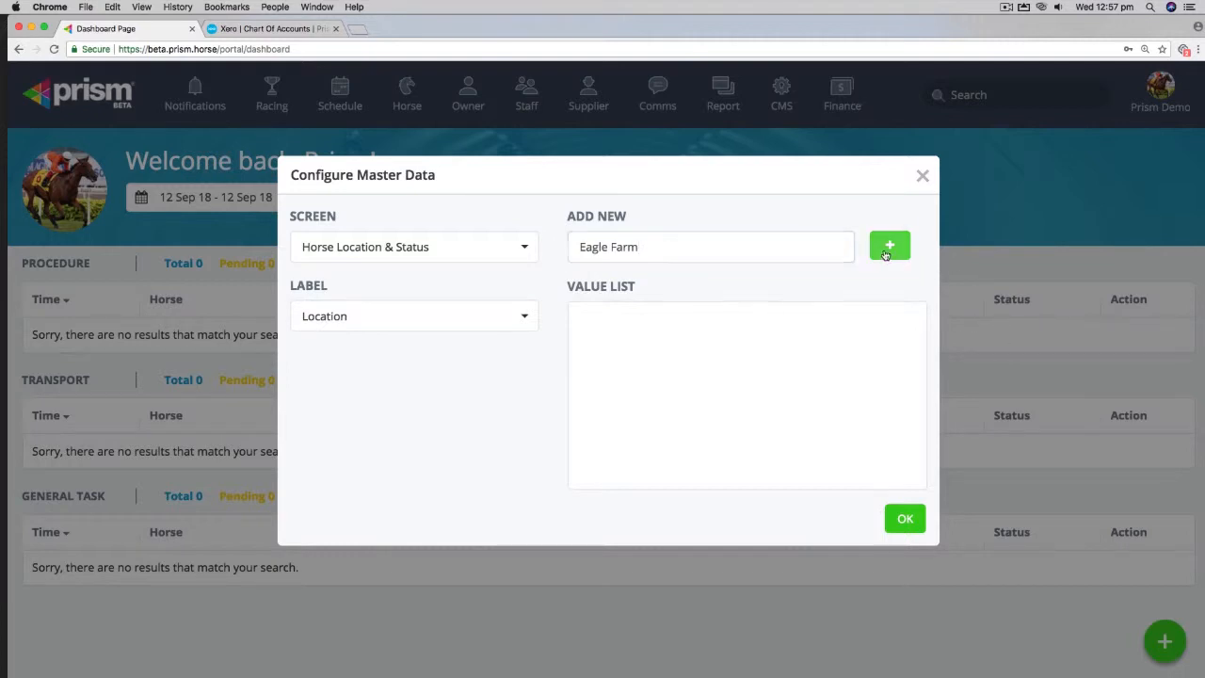
Step: Add Gold Coast and Sevenoaks to the Location value list
click(674, 251)
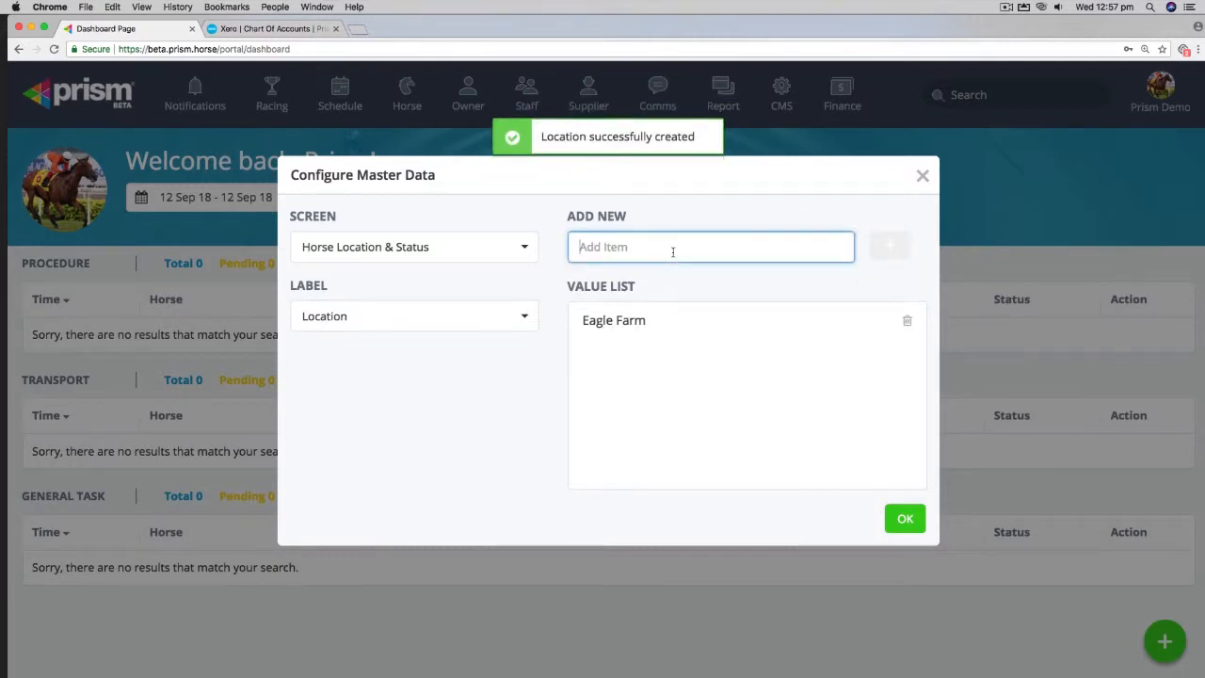
text(Gold Coas)
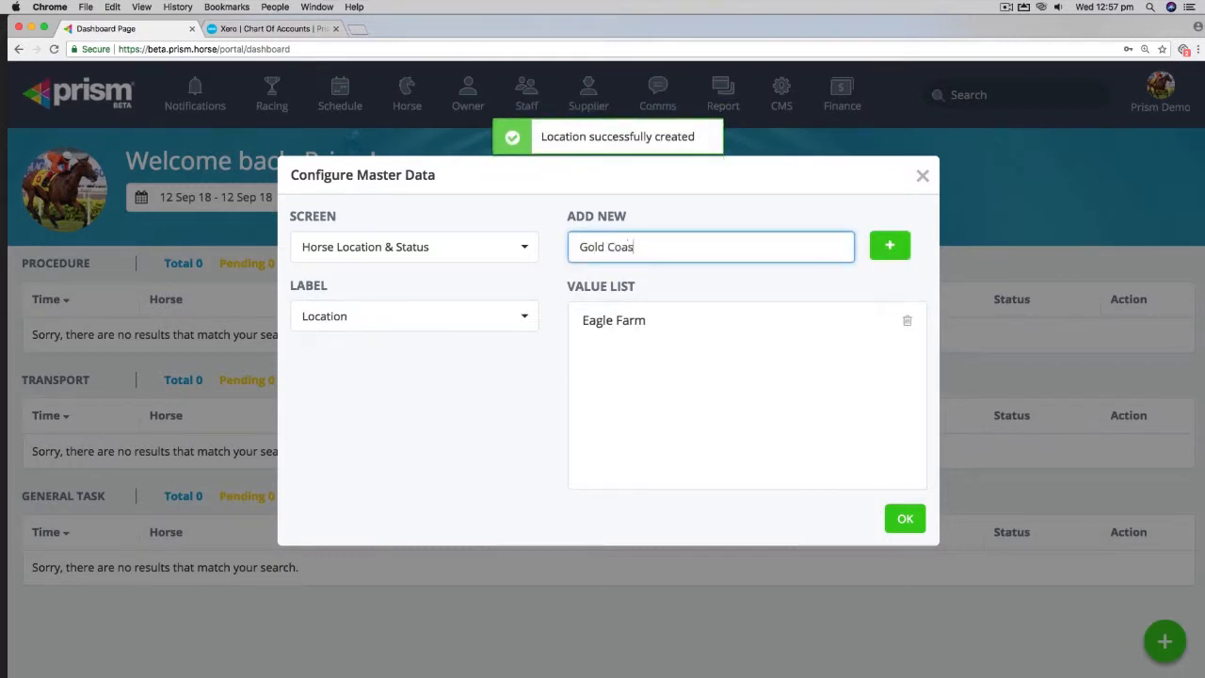
text(t)
key(Return)
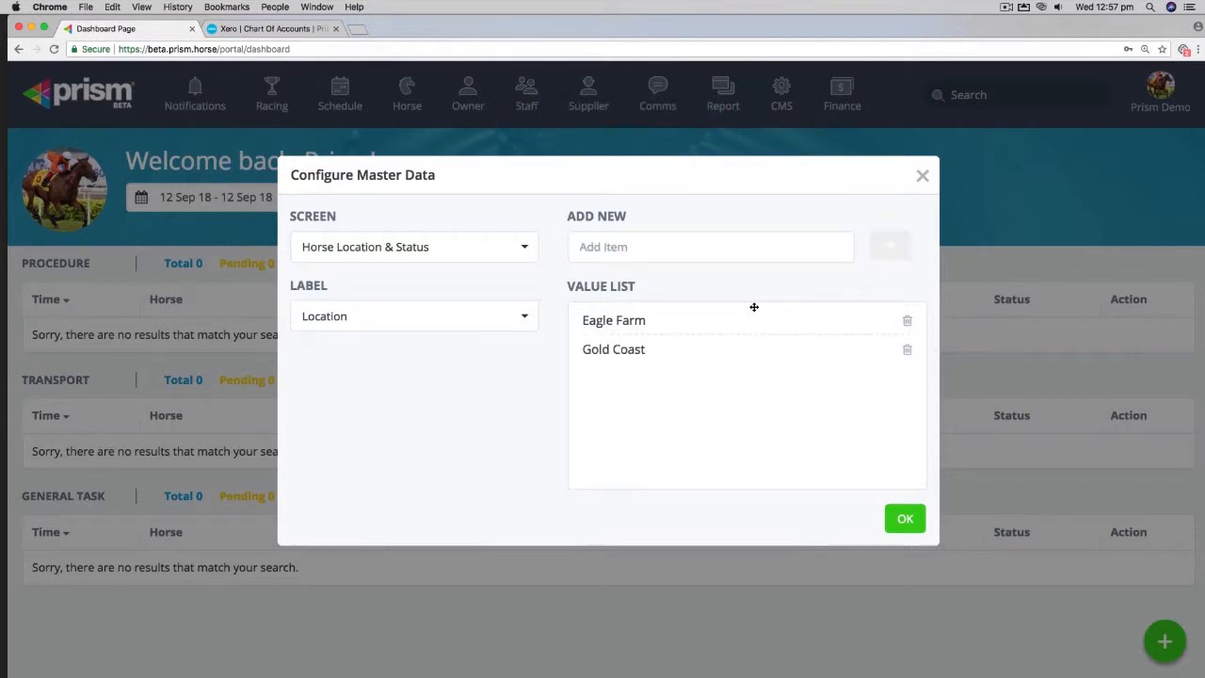
click(654, 248)
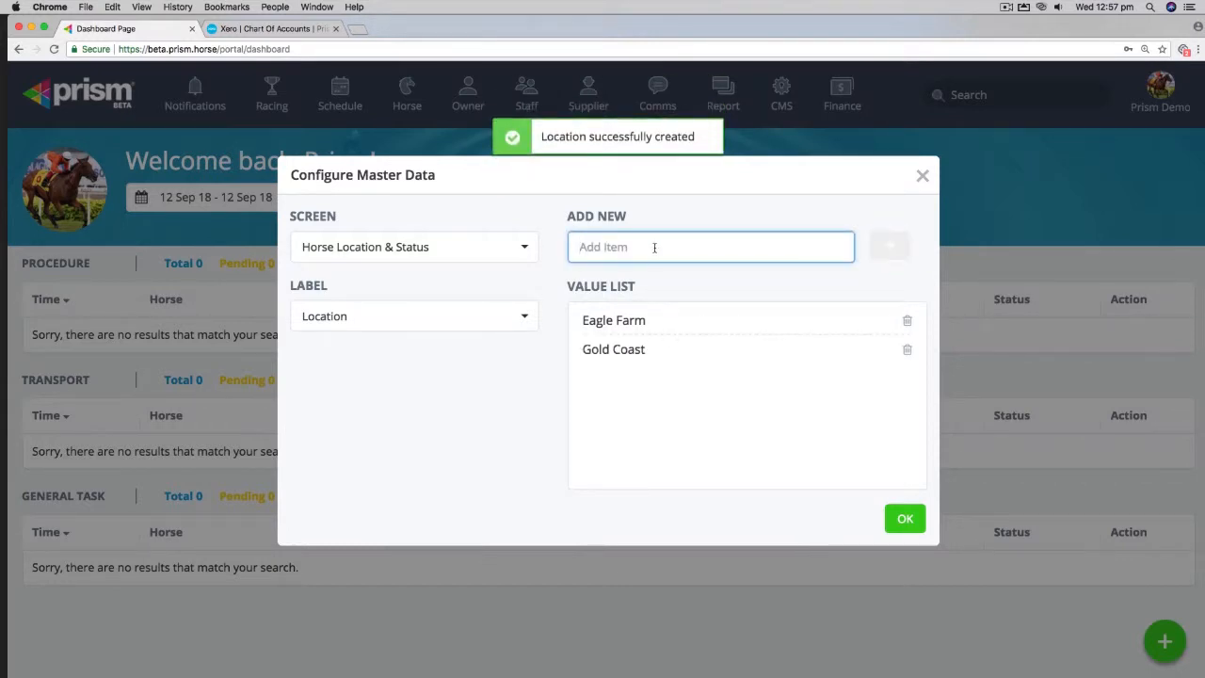
text(Sevenoaks)
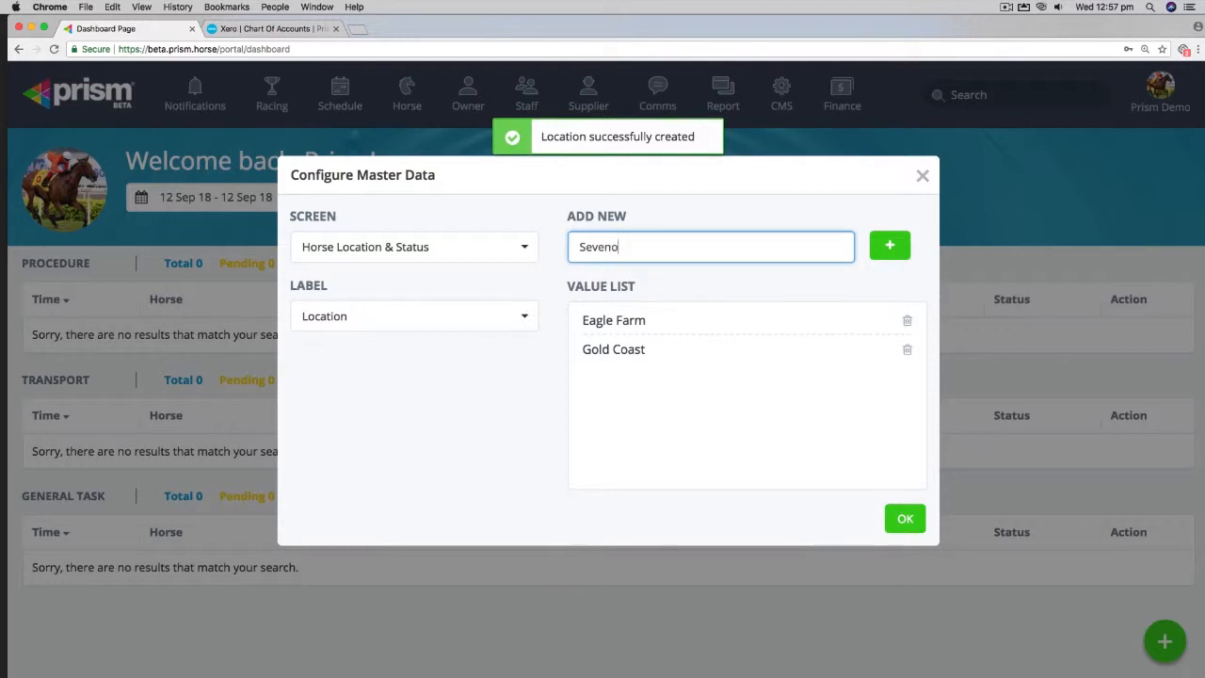
click(893, 257)
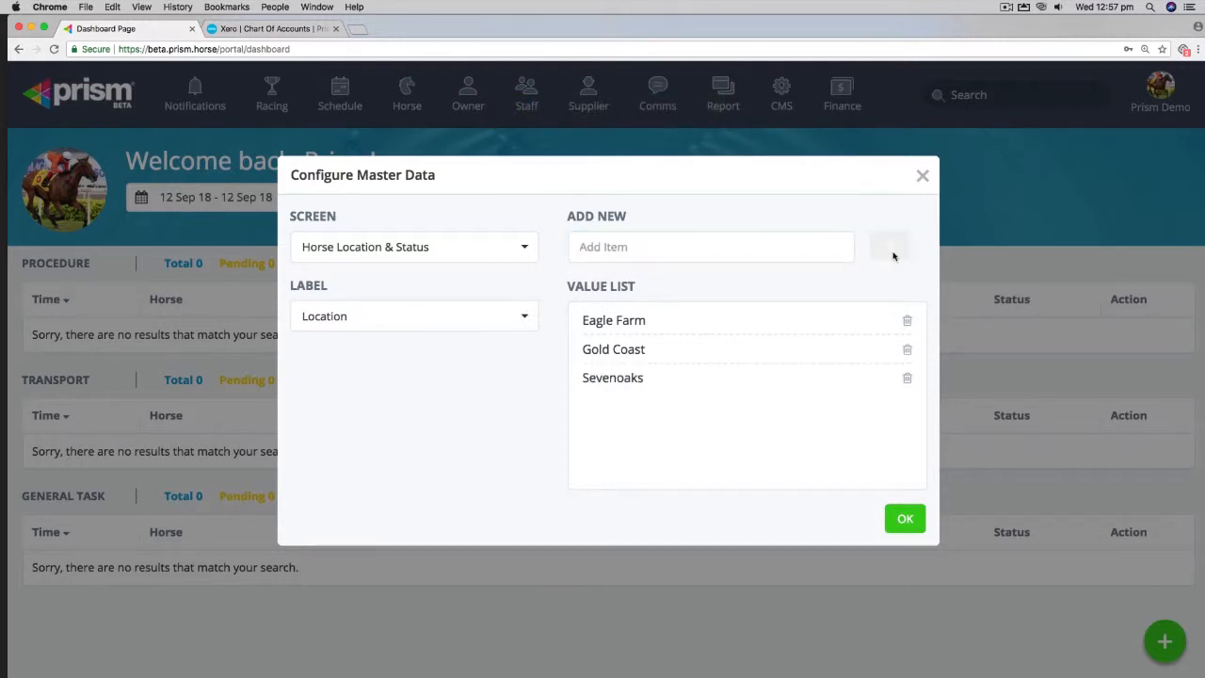
Step: Switch the label to Status and try to delete the Training status
click(461, 319)
click(397, 397)
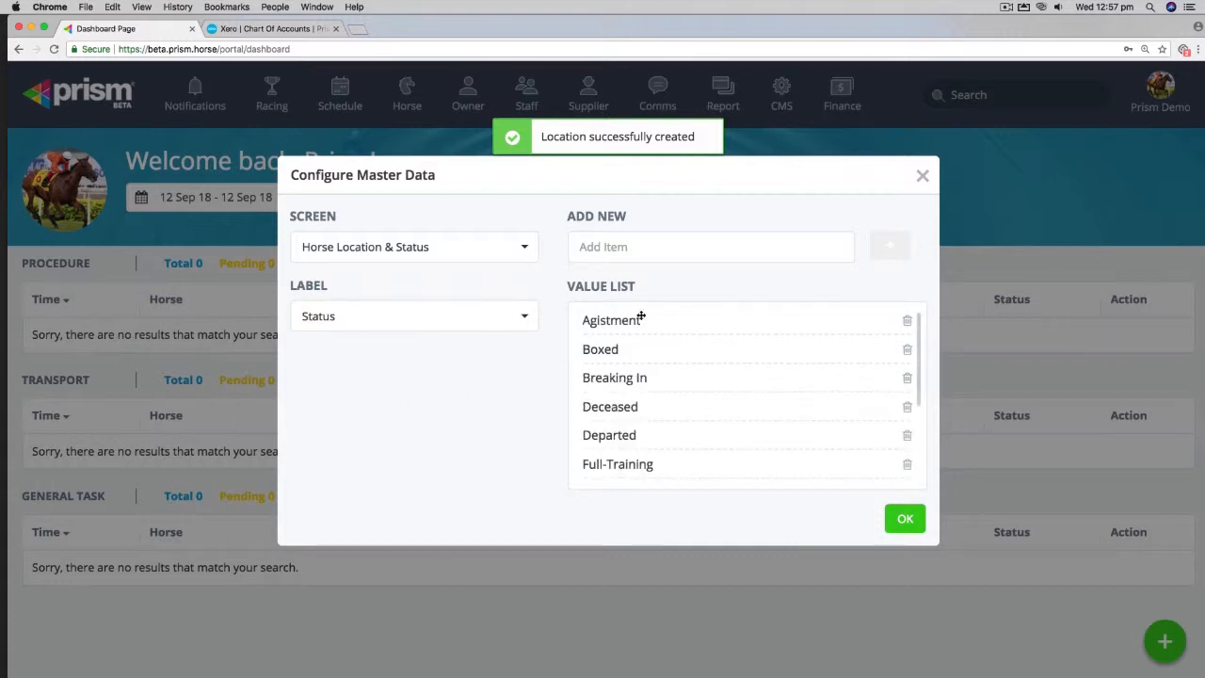
scroll(697, 381, down, 5)
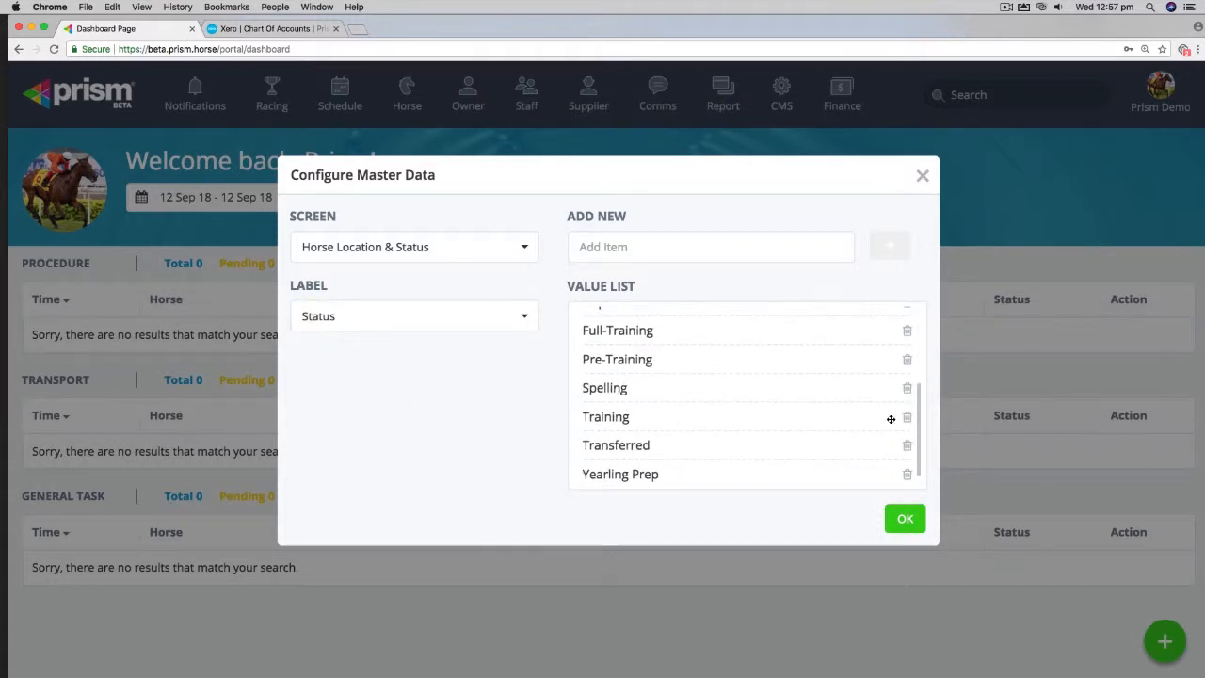
click(907, 417)
click(785, 247)
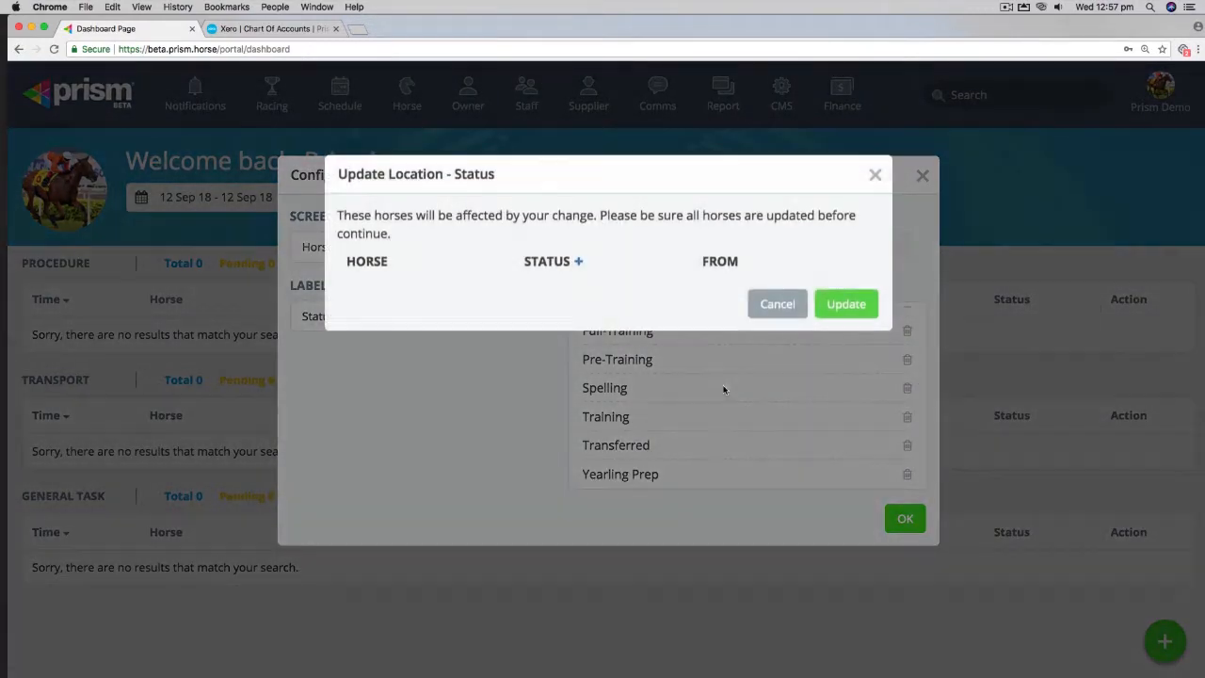
click(829, 306)
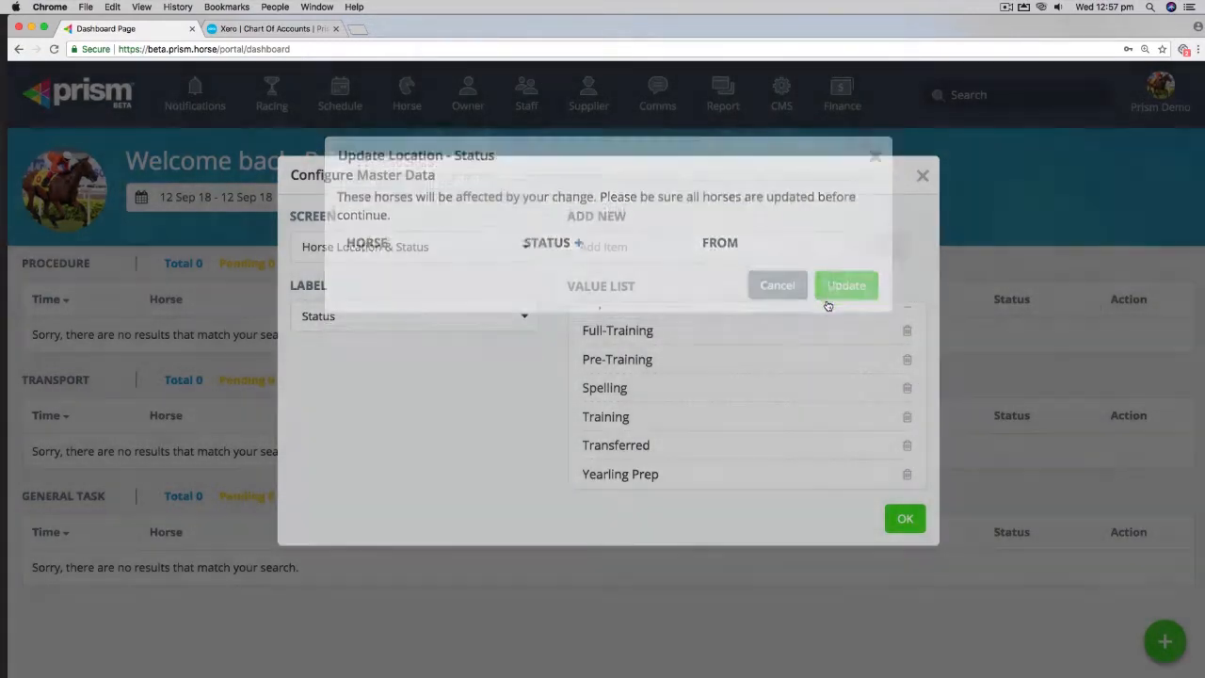
Step: Delete the Deceased status from the Status value list
scroll(771, 375, up, 4)
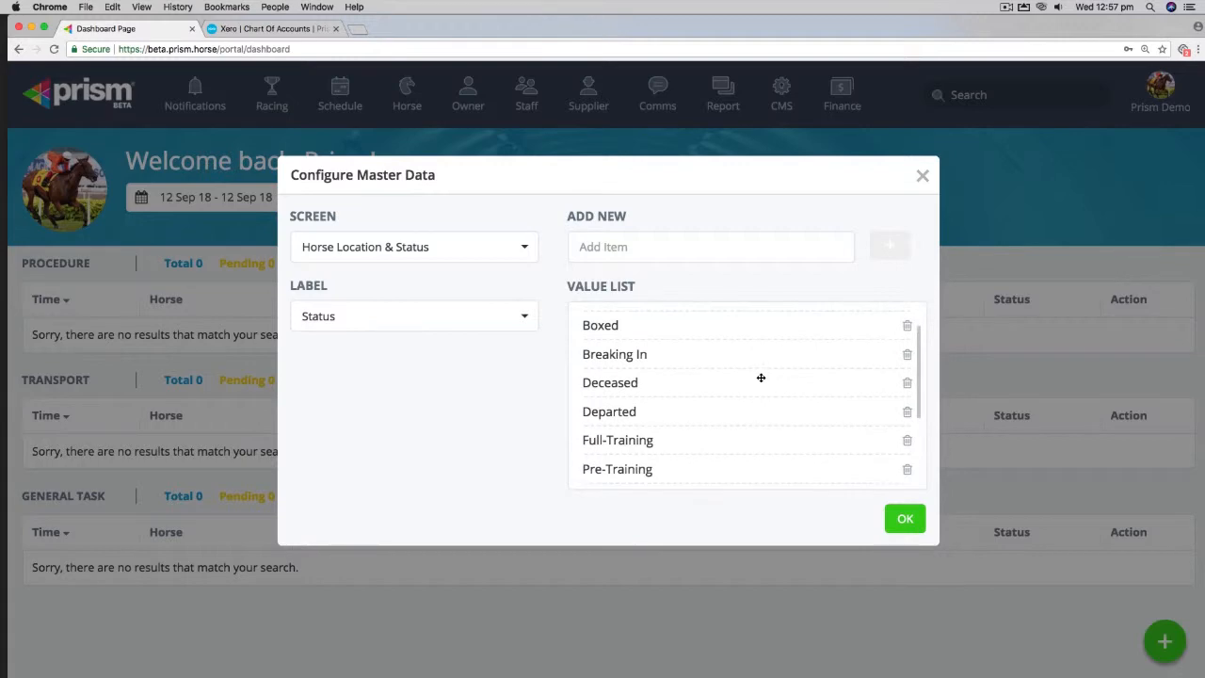
click(906, 382)
click(800, 261)
scroll(783, 392, down, 3)
scroll(783, 394, up, 2)
scroll(780, 392, down, 4)
scroll(780, 392, up, 4)
Step: Switch the label to Location & Status Presets and add an Eagle Farm with Full-Training preset
click(525, 320)
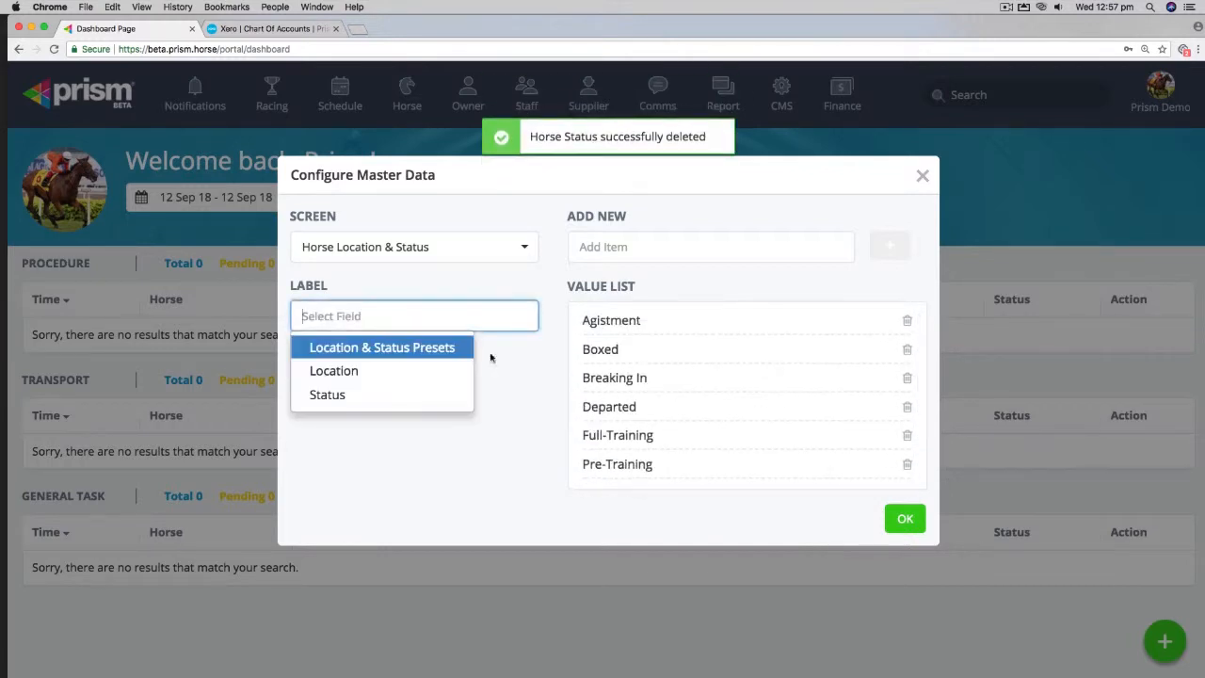
click(370, 348)
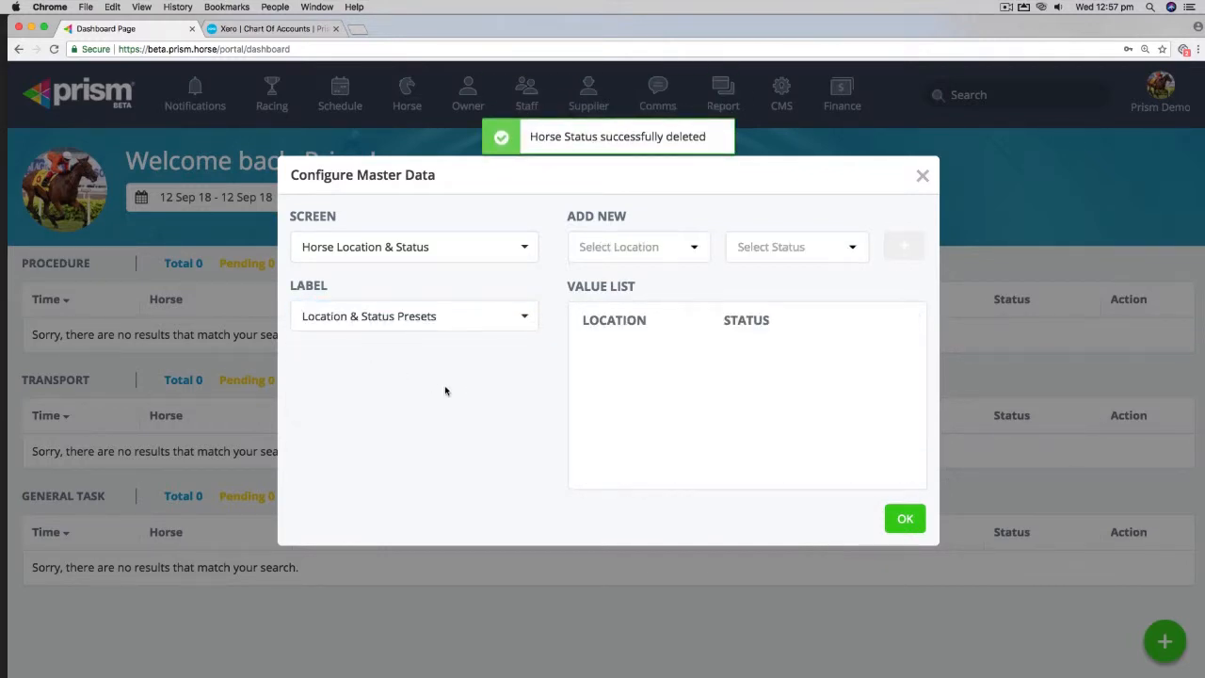
click(695, 247)
click(636, 306)
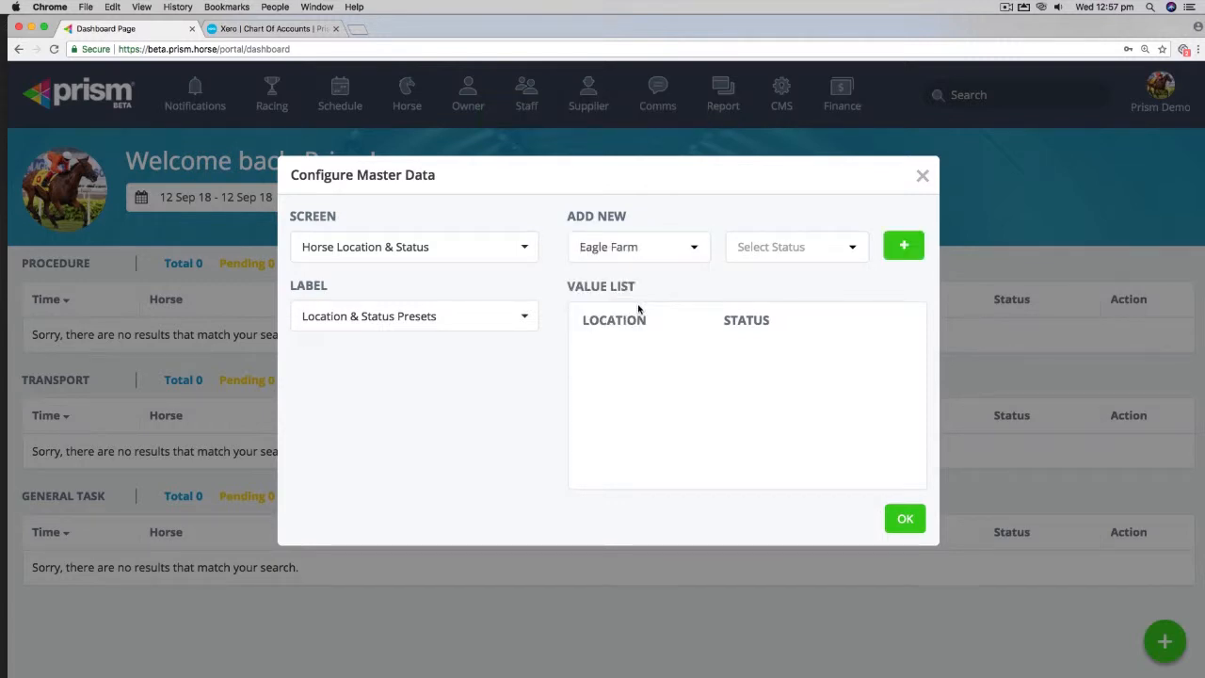
click(850, 257)
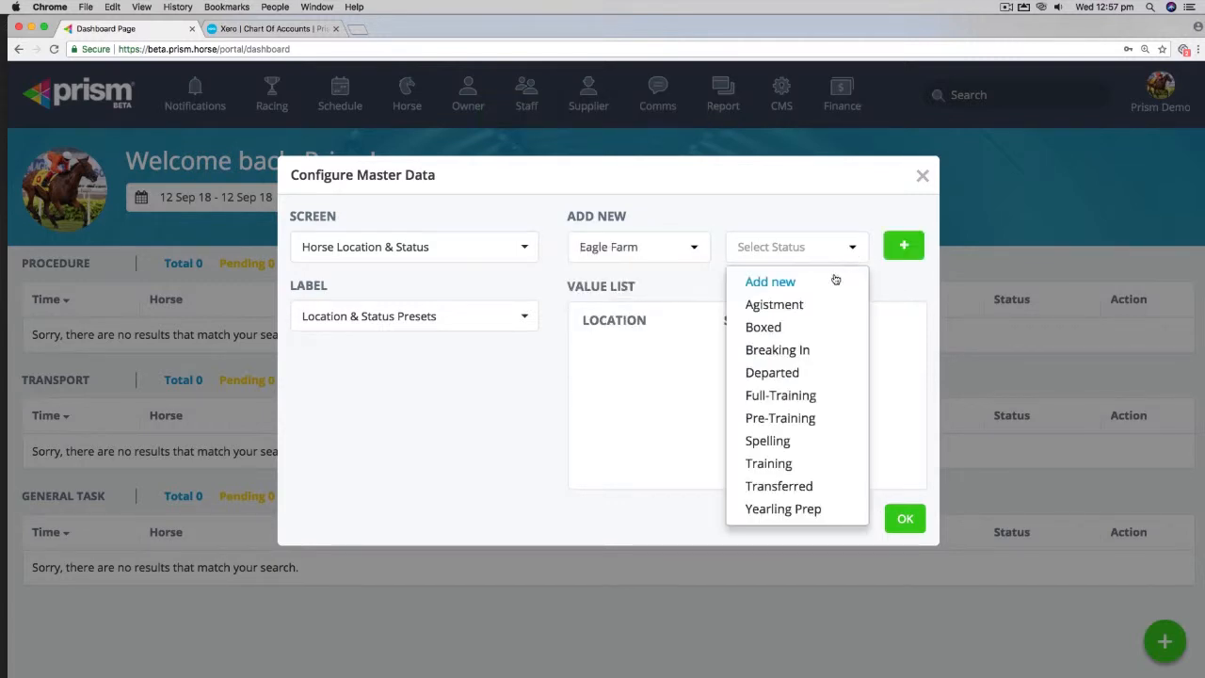
click(789, 396)
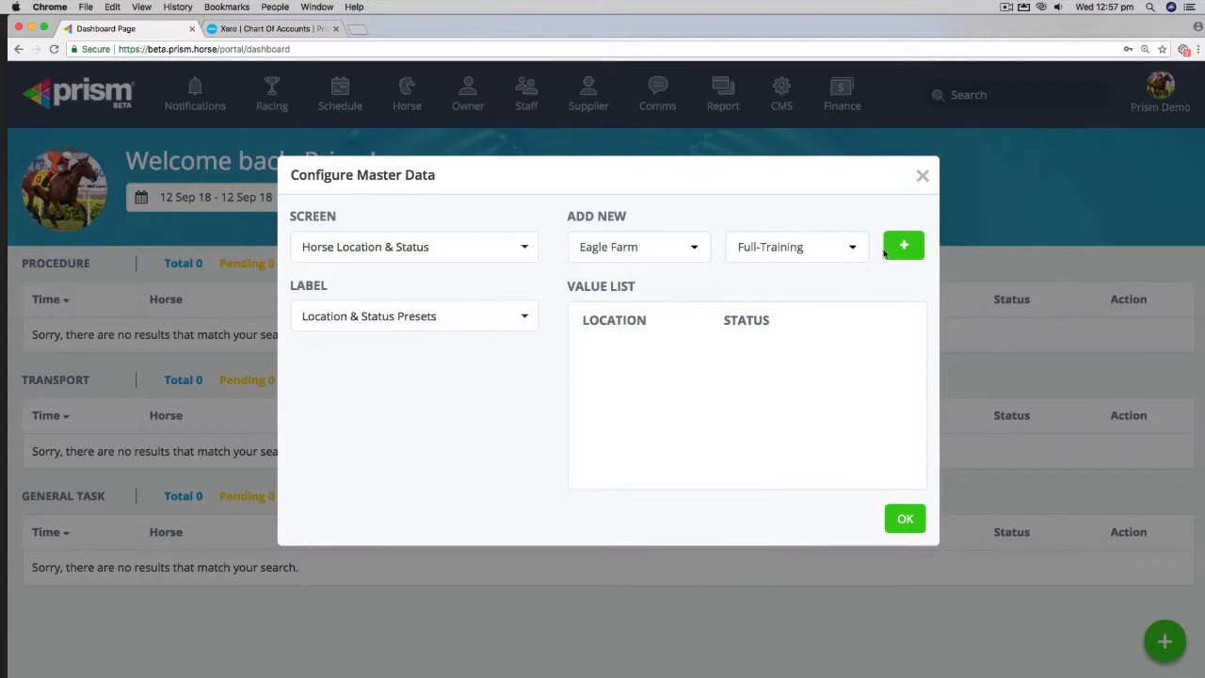
click(896, 245)
Step: Add an Eagle Farm with Pre-Training preset
click(678, 251)
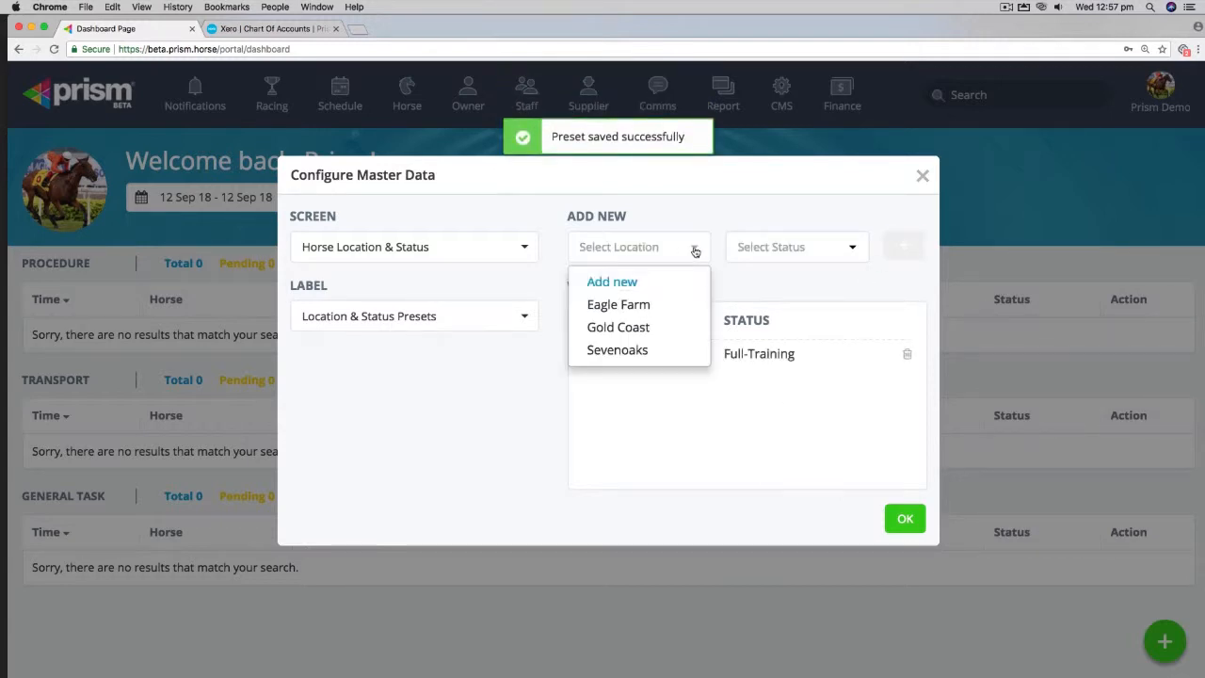
click(659, 307)
click(864, 247)
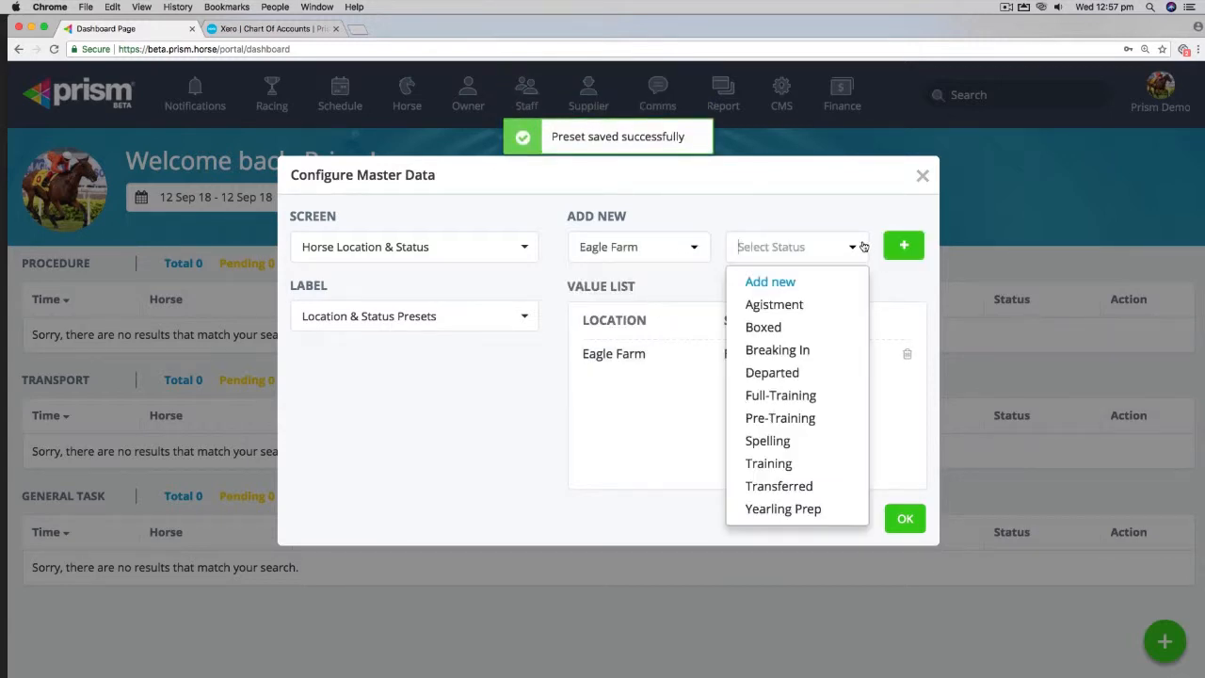
click(775, 418)
click(887, 250)
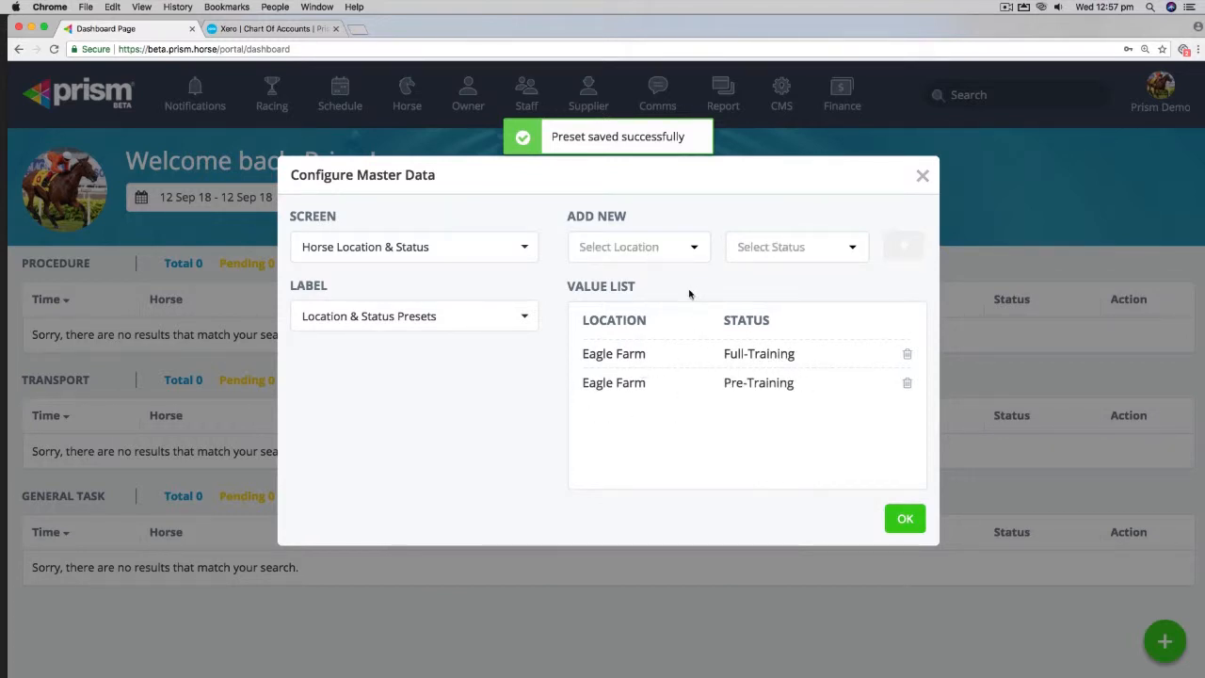
Step: Add a Sevenoaks with Agistment preset and close the Master Data dialog
click(693, 246)
click(637, 347)
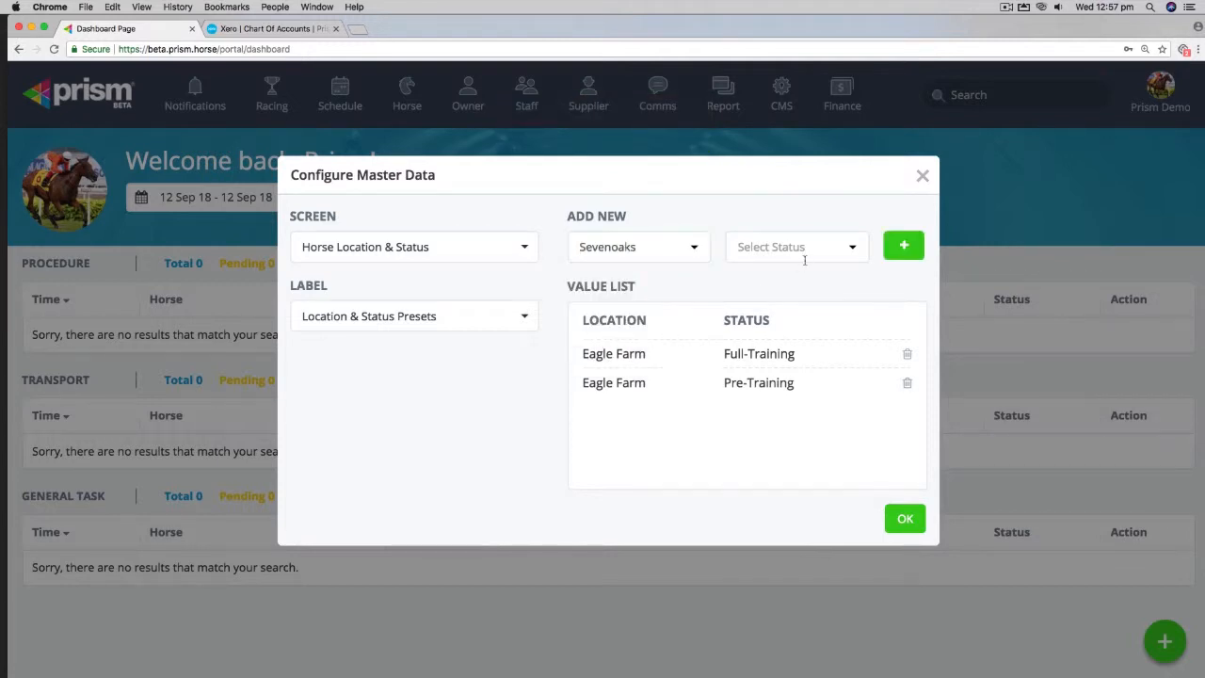
click(864, 249)
click(800, 307)
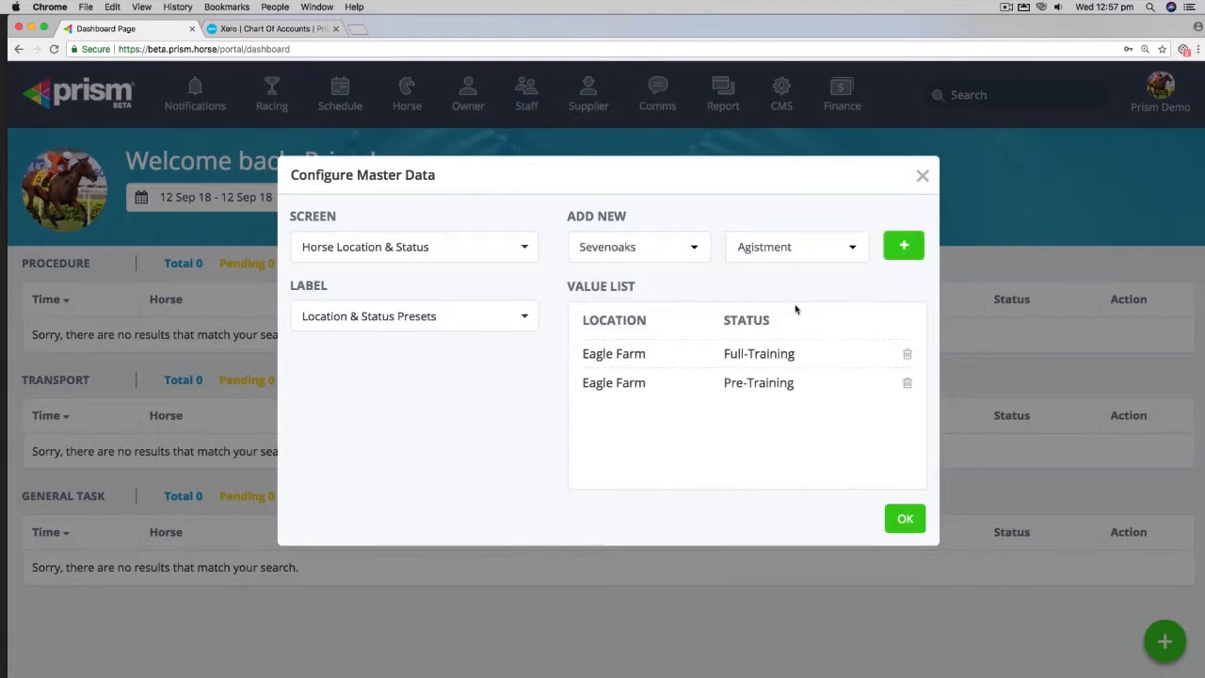
click(901, 249)
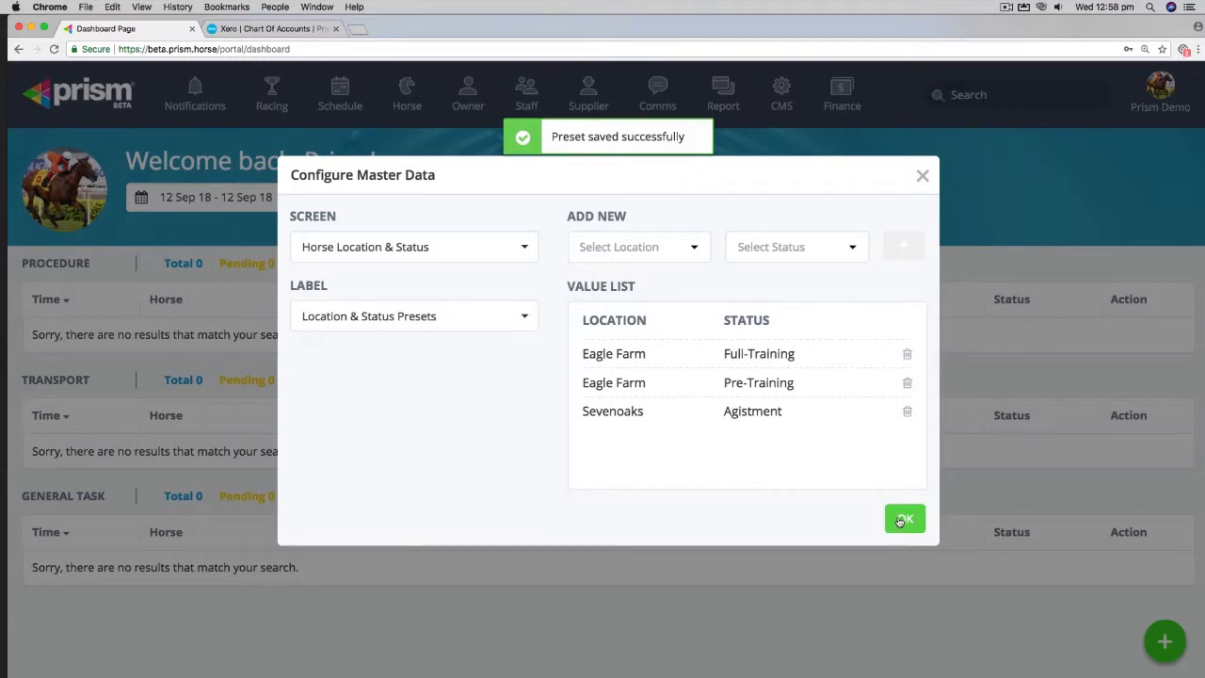
click(903, 519)
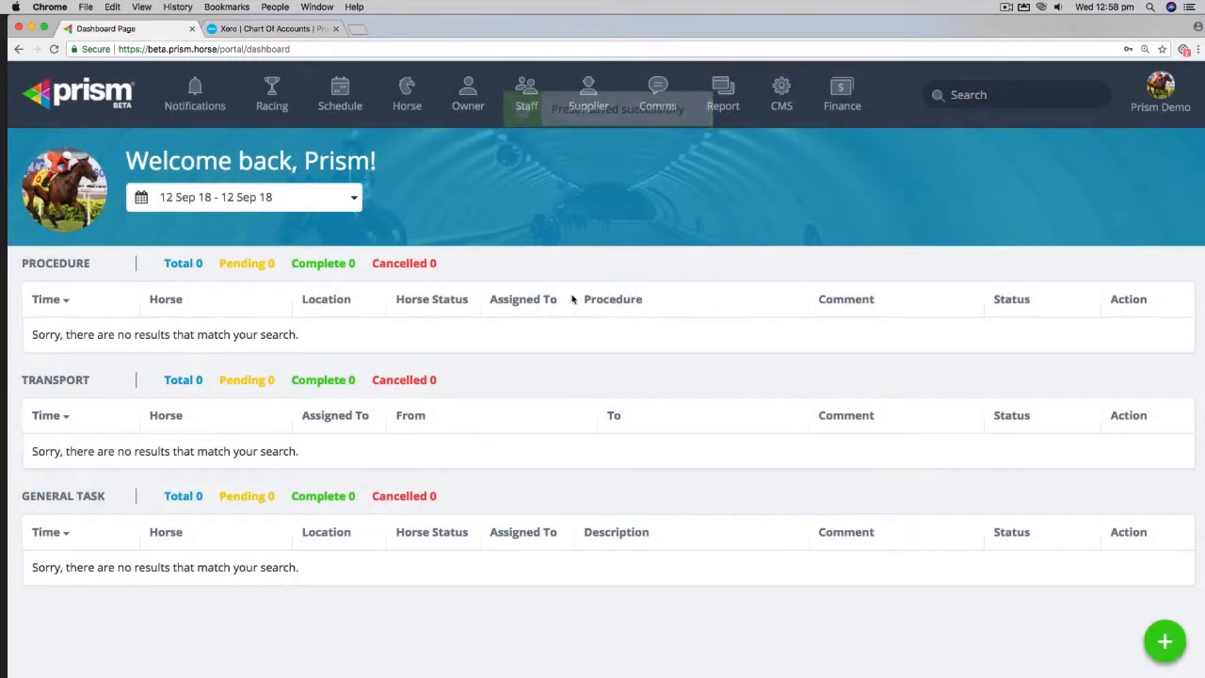
click(396, 98)
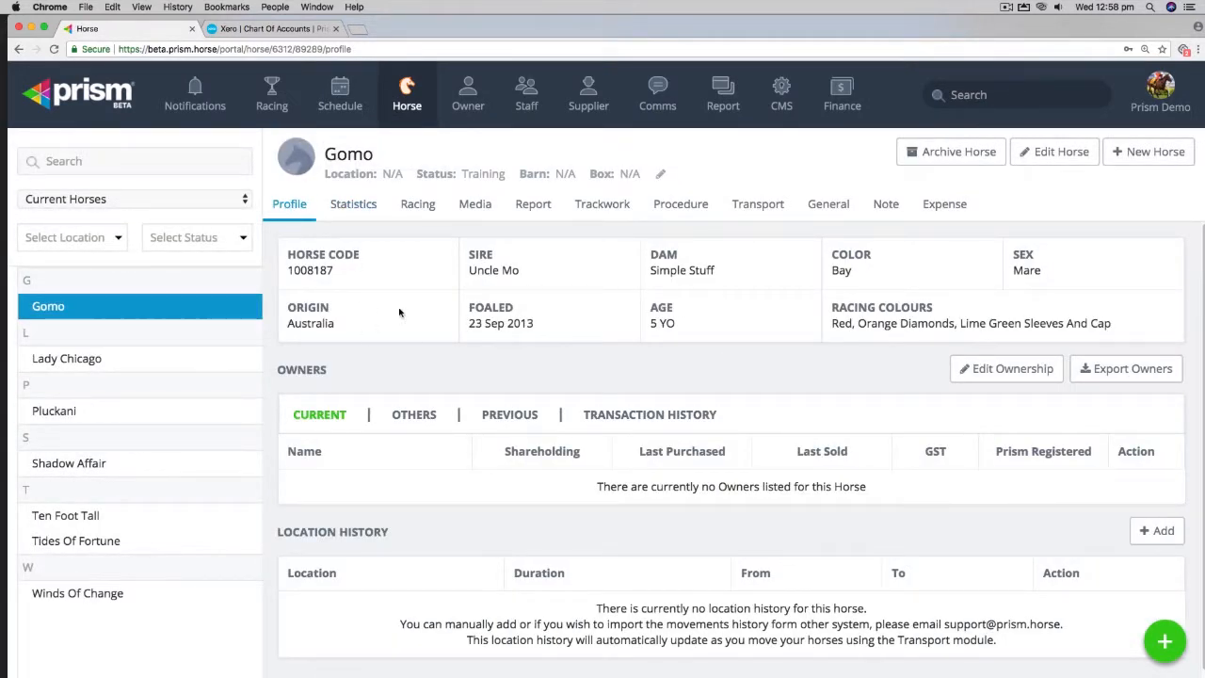
click(660, 179)
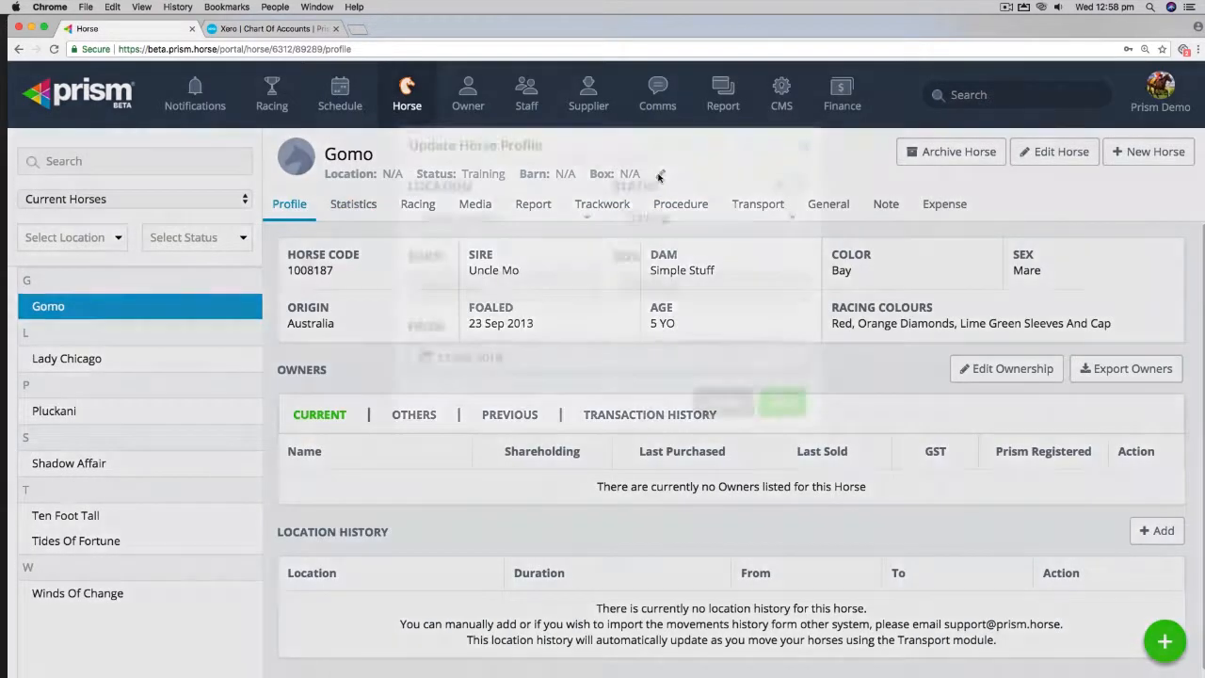
click(586, 250)
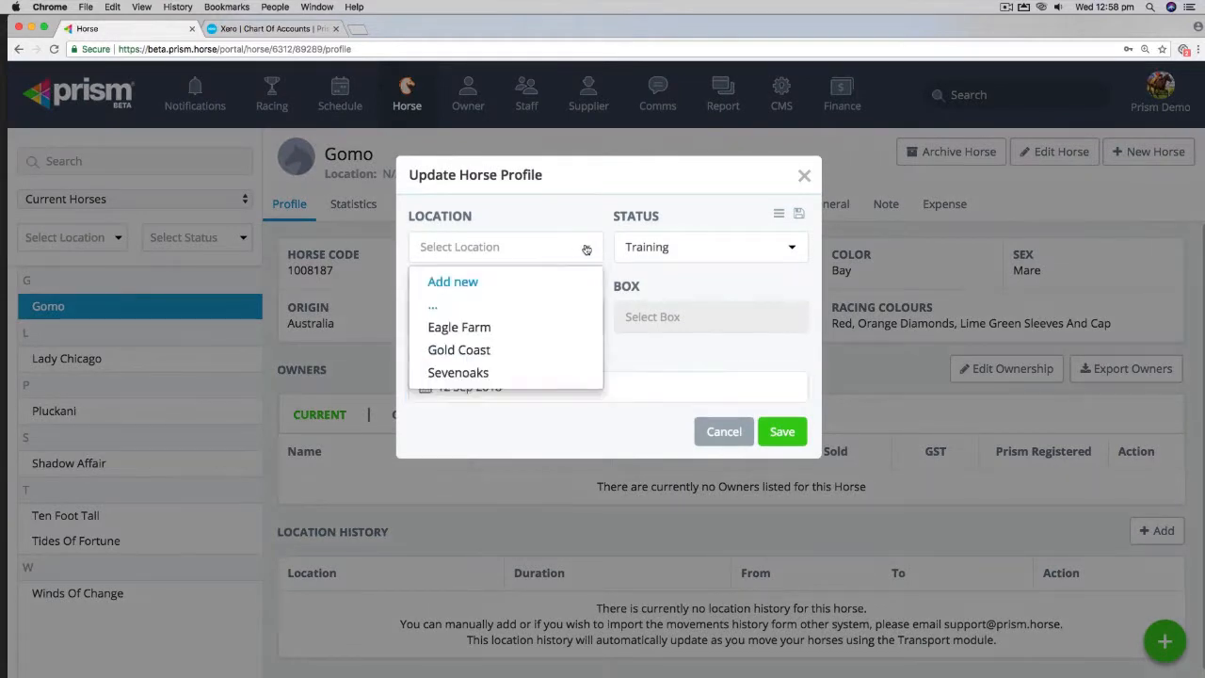
click(482, 328)
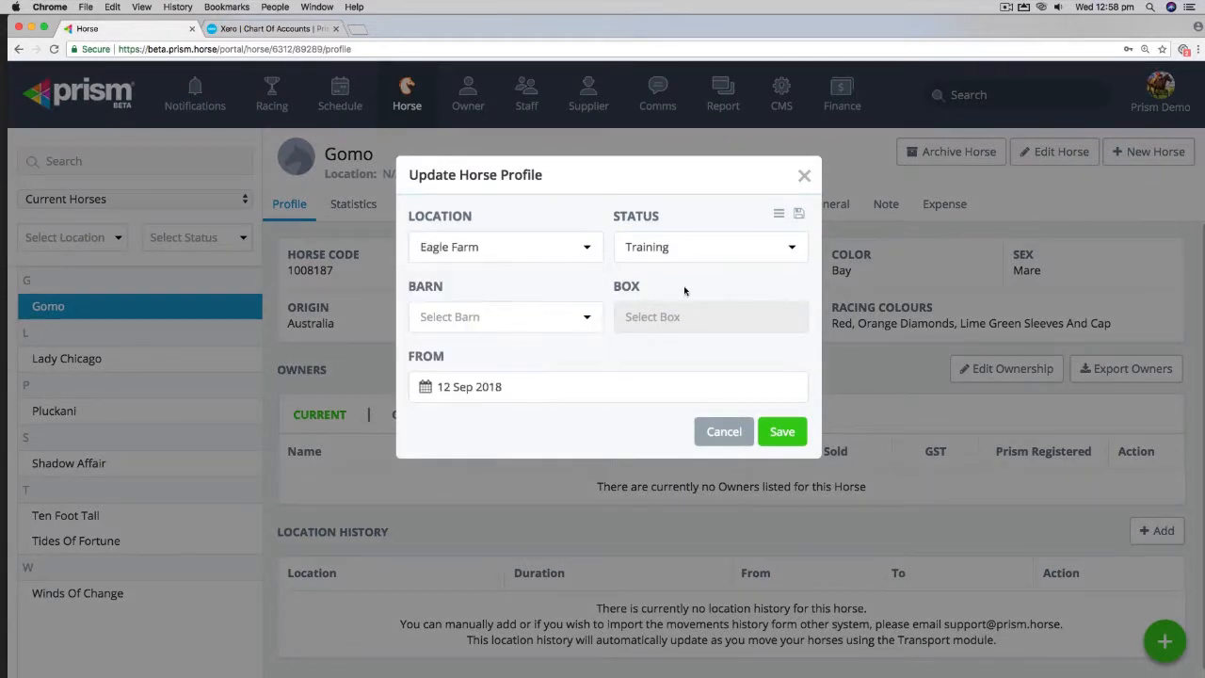
click(427, 387)
click(428, 151)
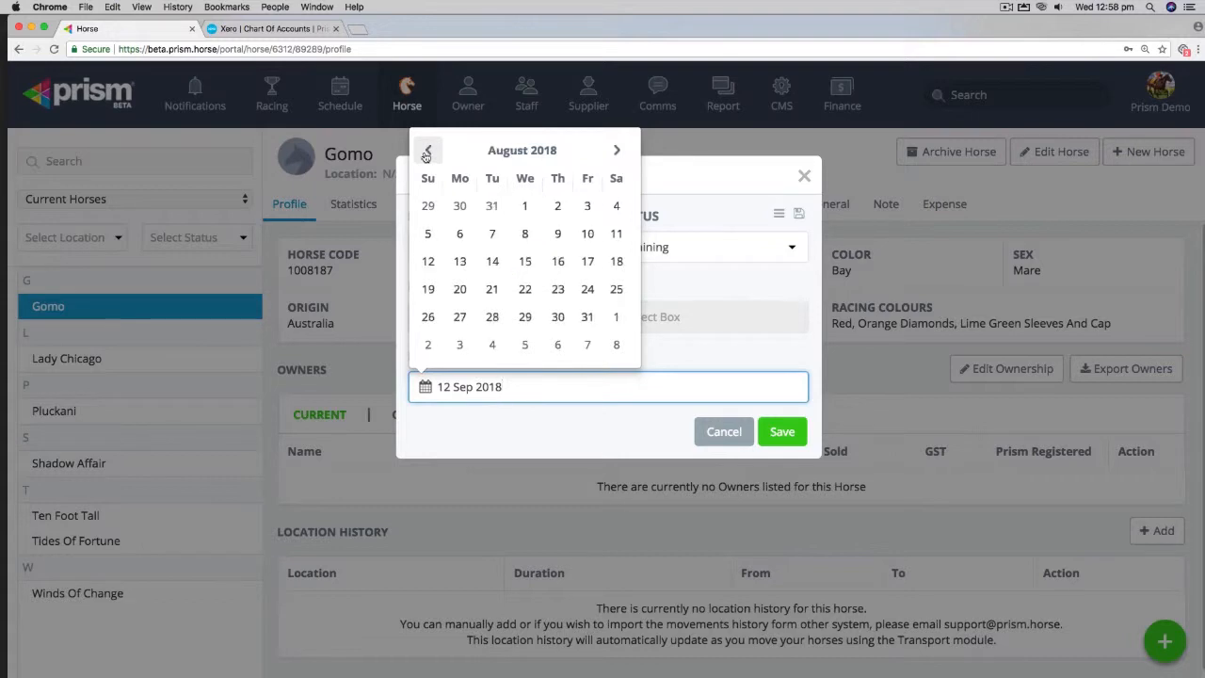
click(491, 205)
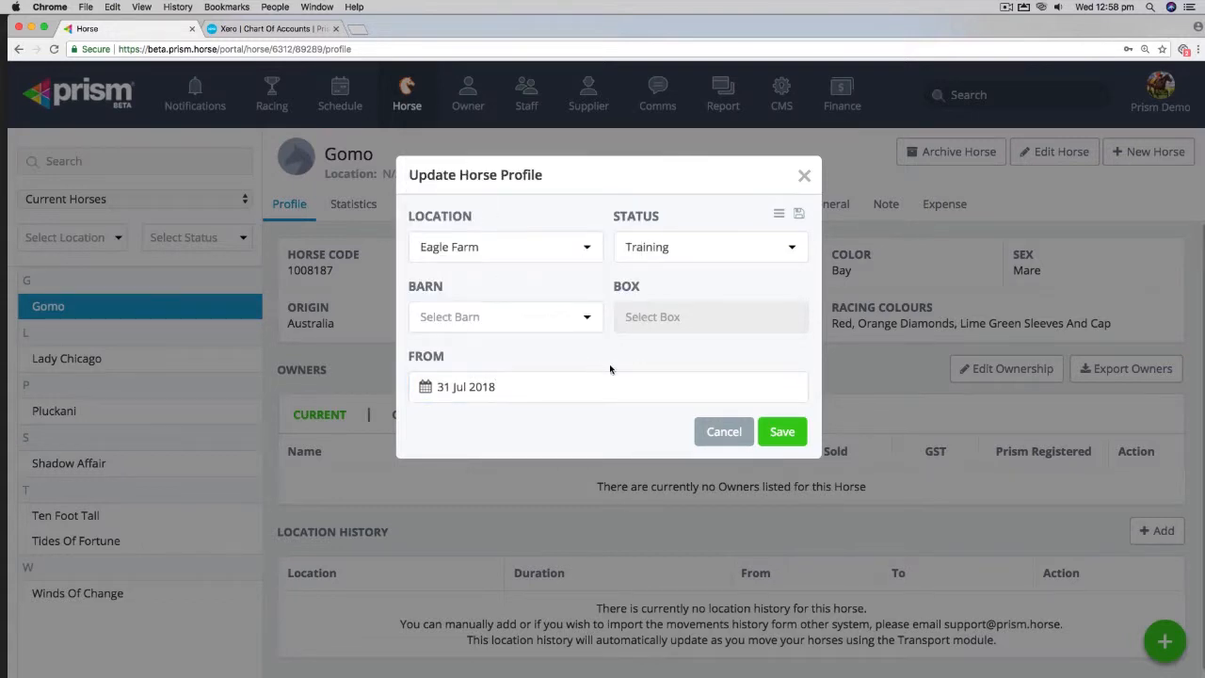
click(784, 432)
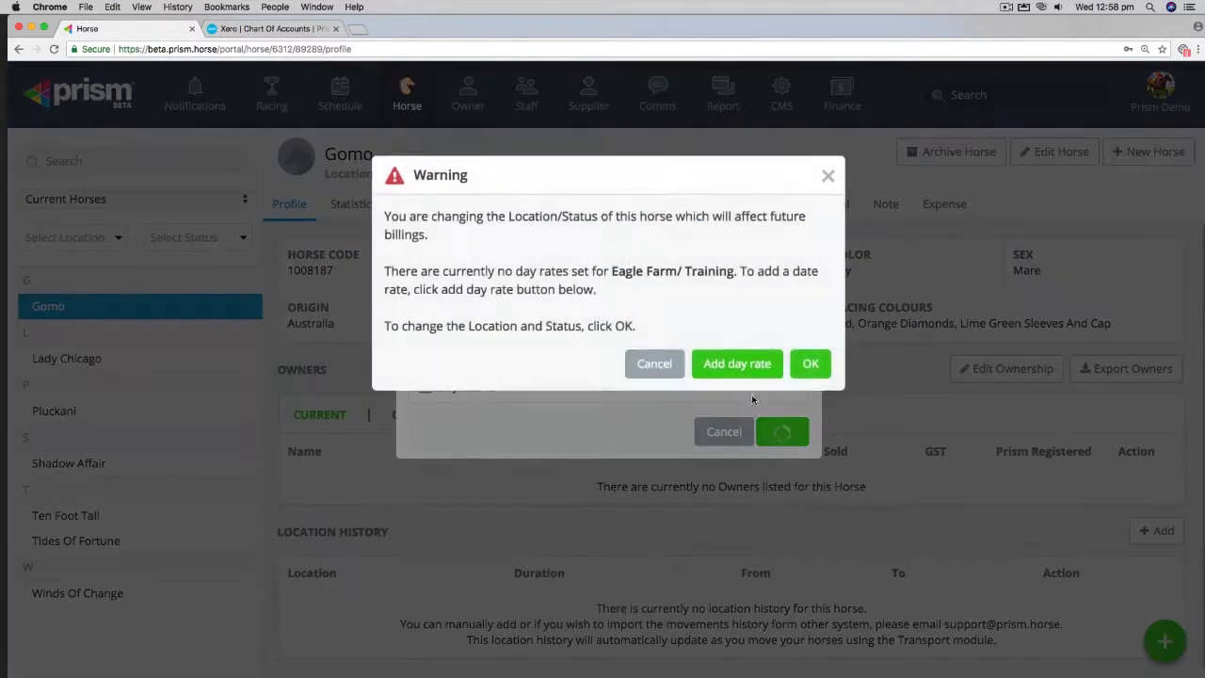
click(802, 364)
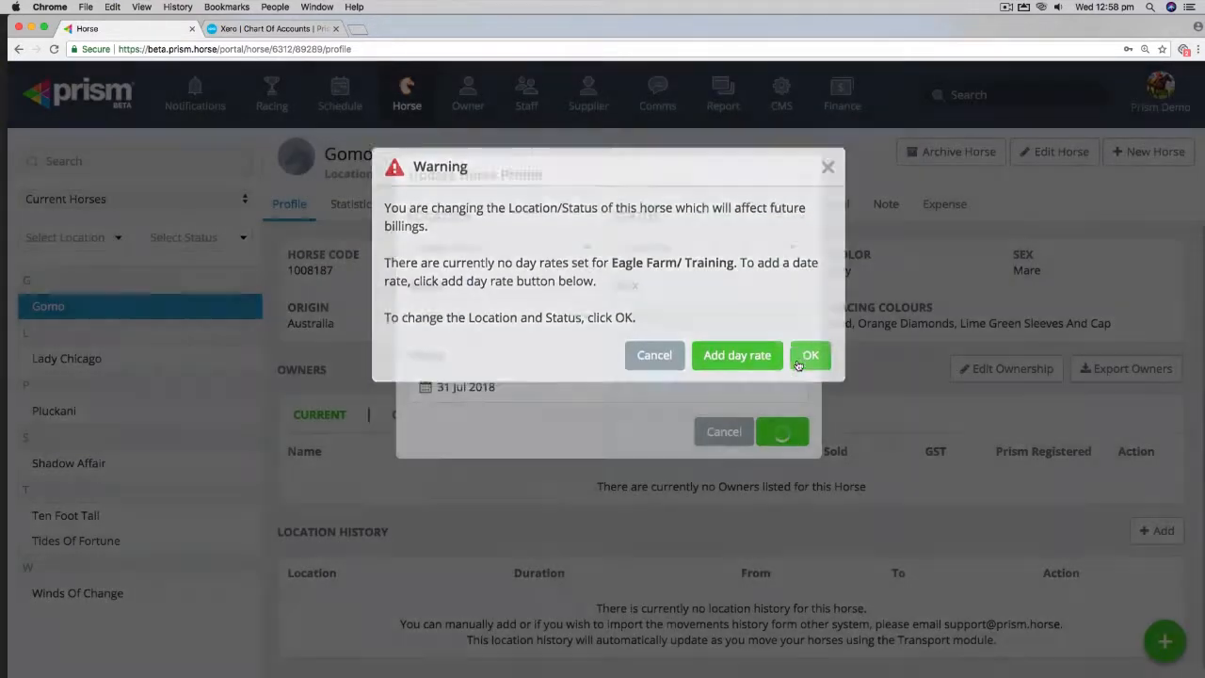